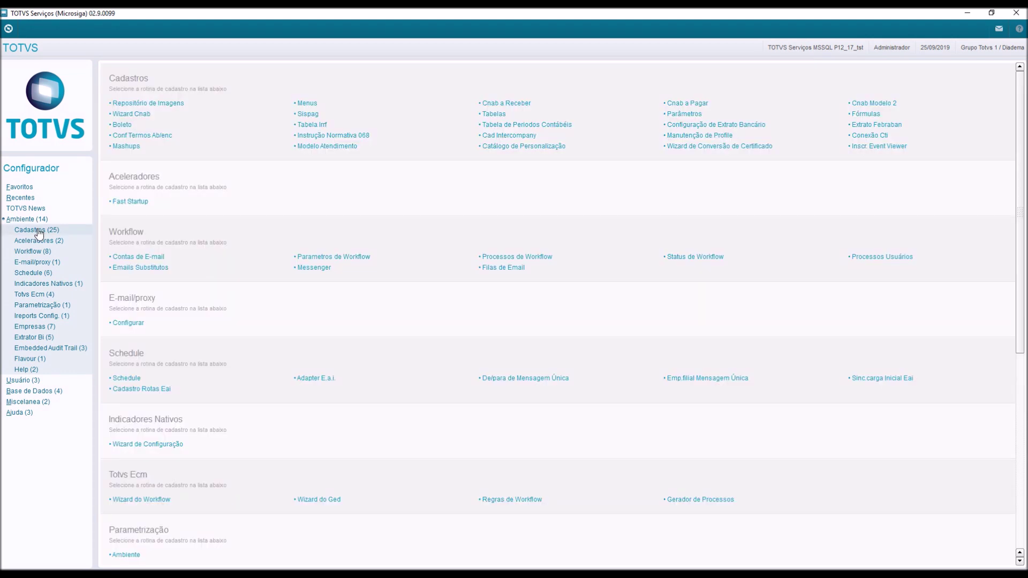
Open the Parâmetros routine and load the Empresa Expresso parameter table.
{"action": "left_click", "coordinate": [38, 230]}
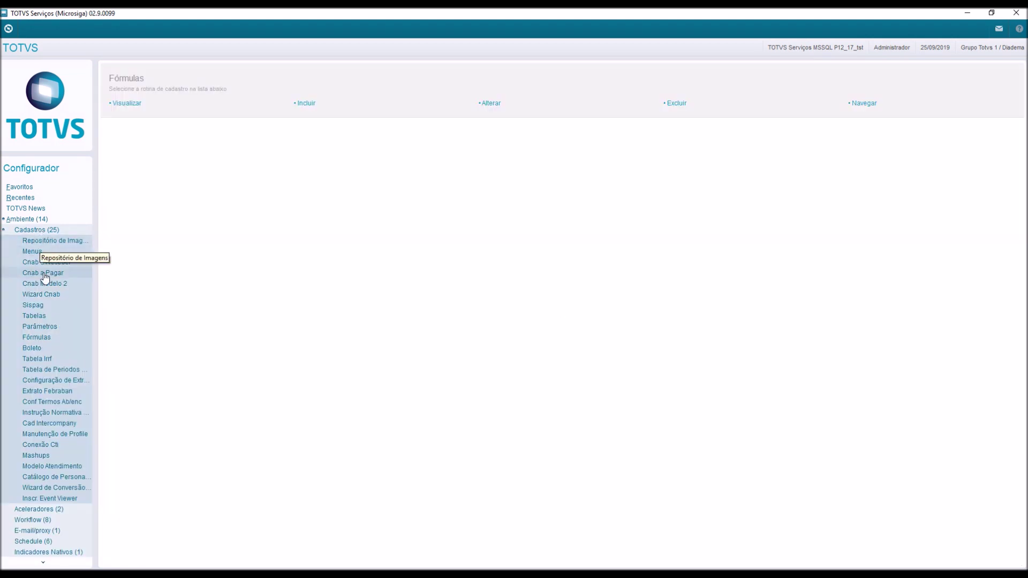
{"action": "left_click", "coordinate": [40, 328]}
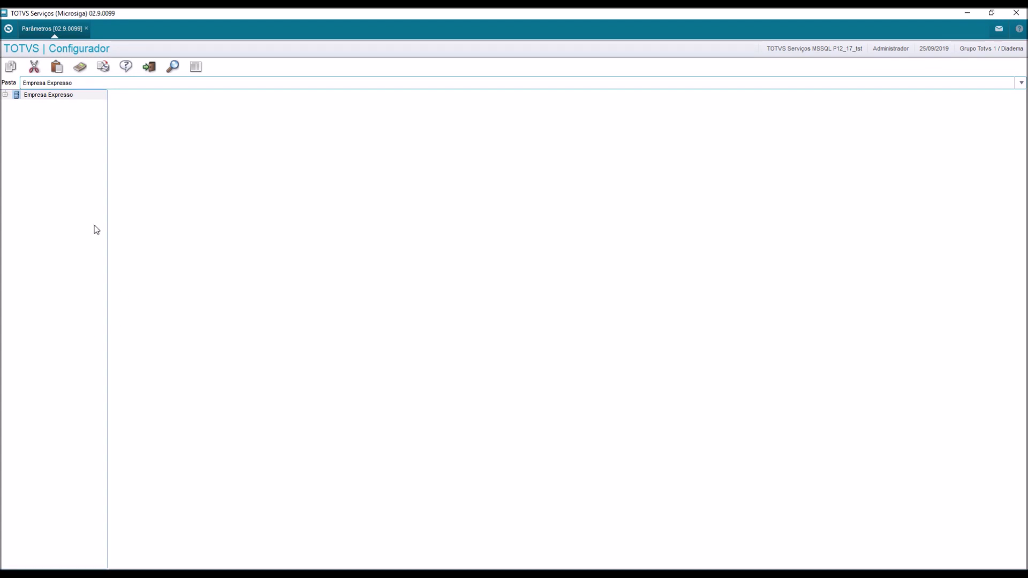
{"action": "left_click", "coordinate": [5, 94]}
{"action": "left_click", "coordinate": [32, 107]}
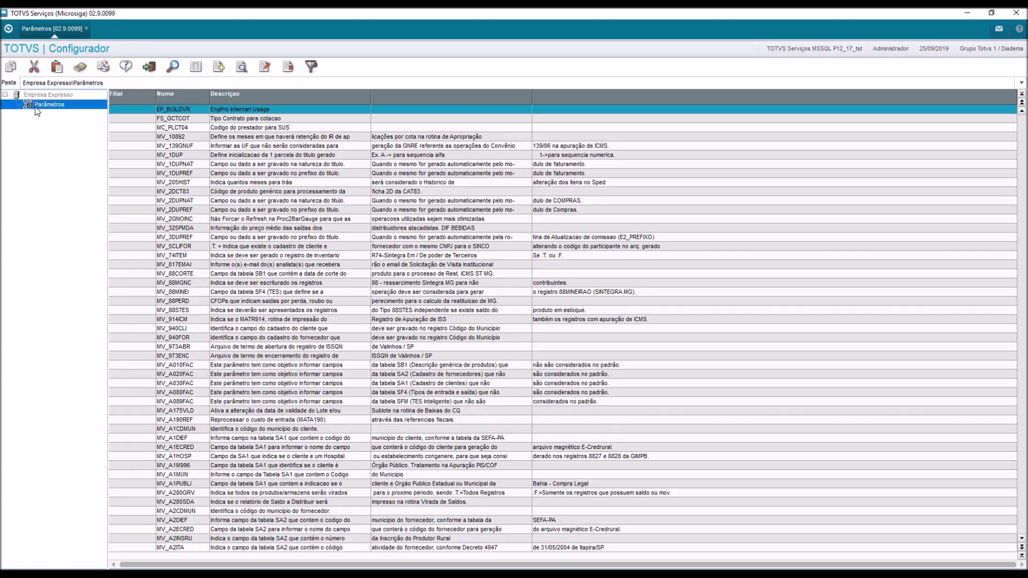
Search the parameter list for MV_SOLIAUT.
{"action": "left_click", "coordinate": [173, 67]}
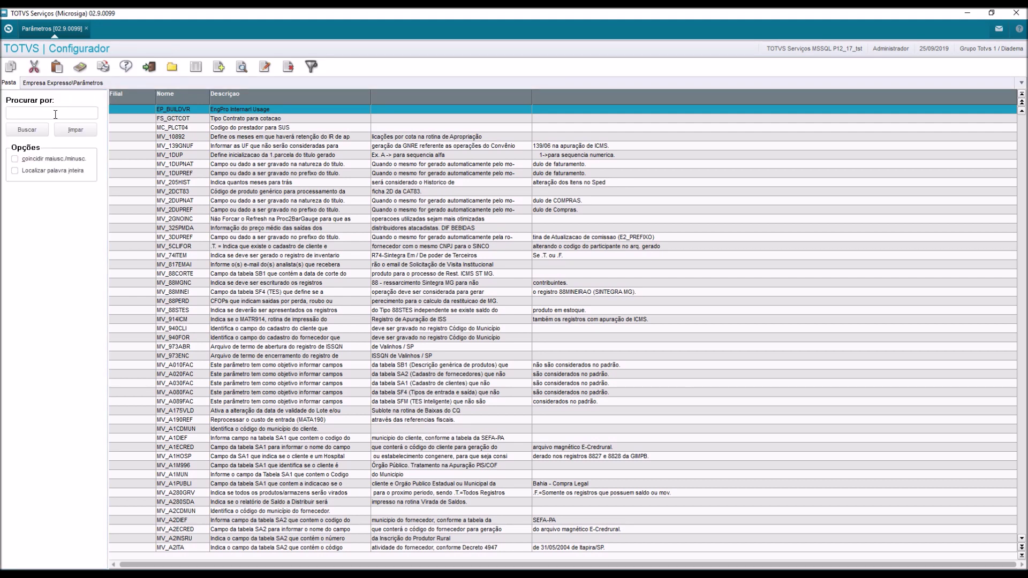
{"action": "left_click", "coordinate": [55, 114]}
{"action": "type", "text": "MV_SOLIAUT"}
{"action": "left_click", "coordinate": [26, 130]}
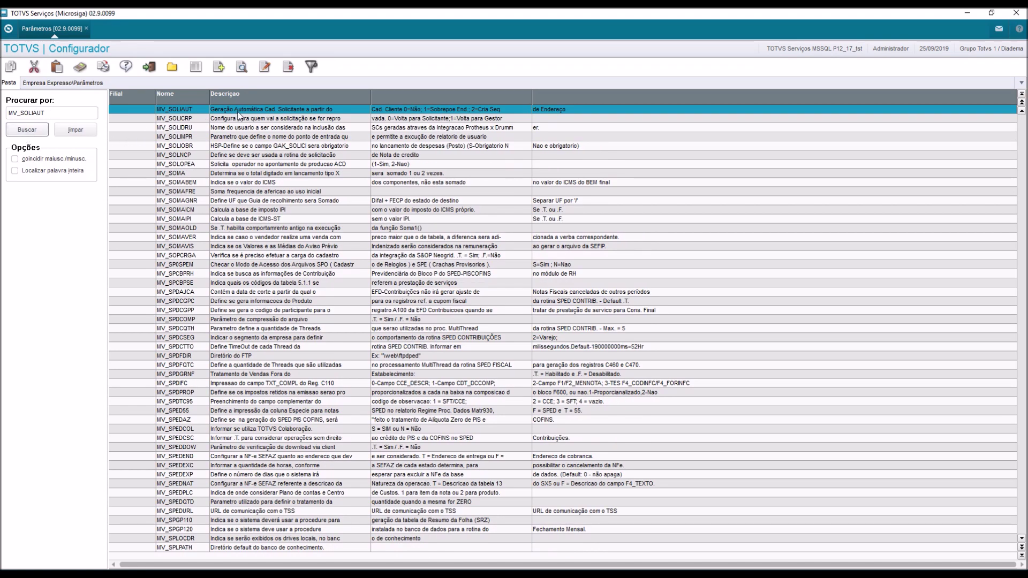
Set MV_SOLIAUT's Cont. Por, Cont. Ing and Cont. Esp values to 1 and save.
{"action": "left_click", "coordinate": [265, 66]}
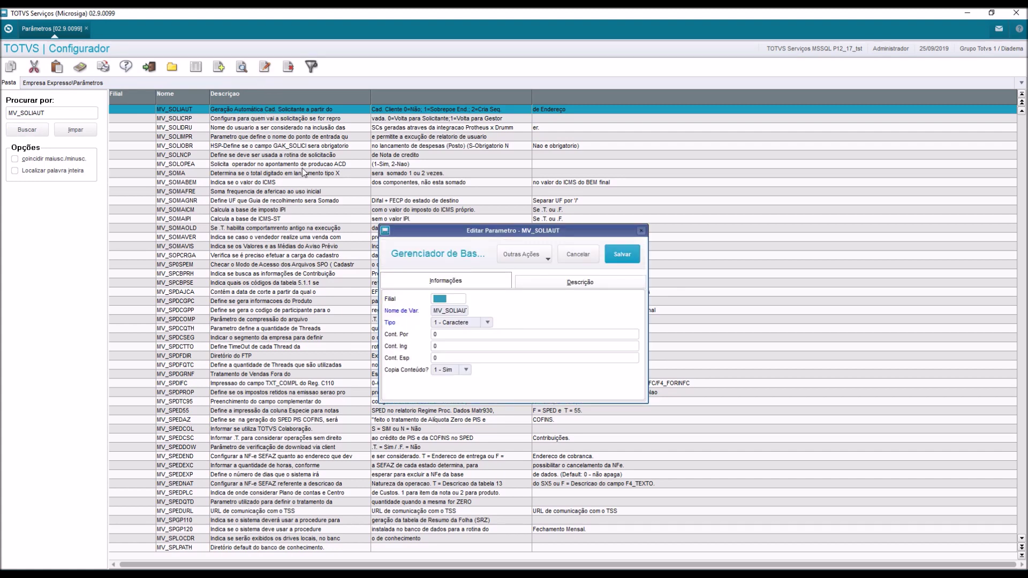
{"action": "left_click", "coordinate": [445, 338]}
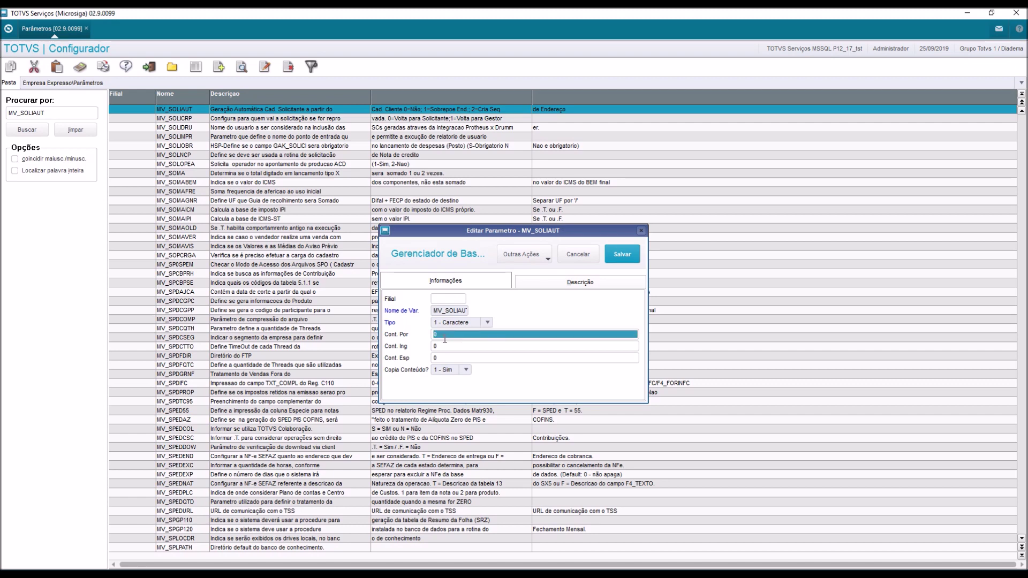
{"action": "type", "text": "1"}
{"action": "key", "text": "Tab"}
{"action": "type", "text": "1"}
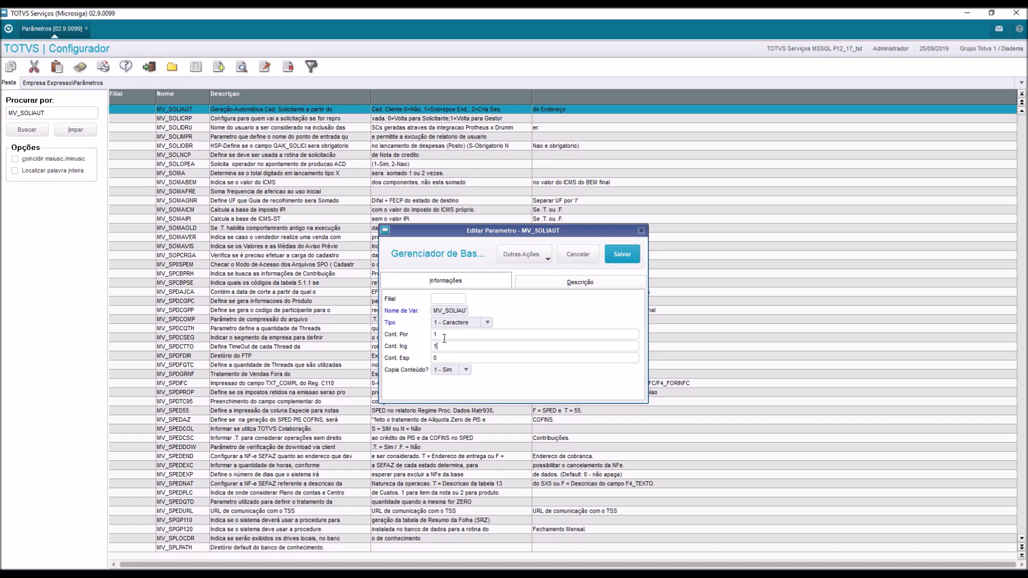
{"action": "key", "text": "Tab"}
{"action": "type", "text": "1"}
{"action": "left_click", "coordinate": [621, 258]}
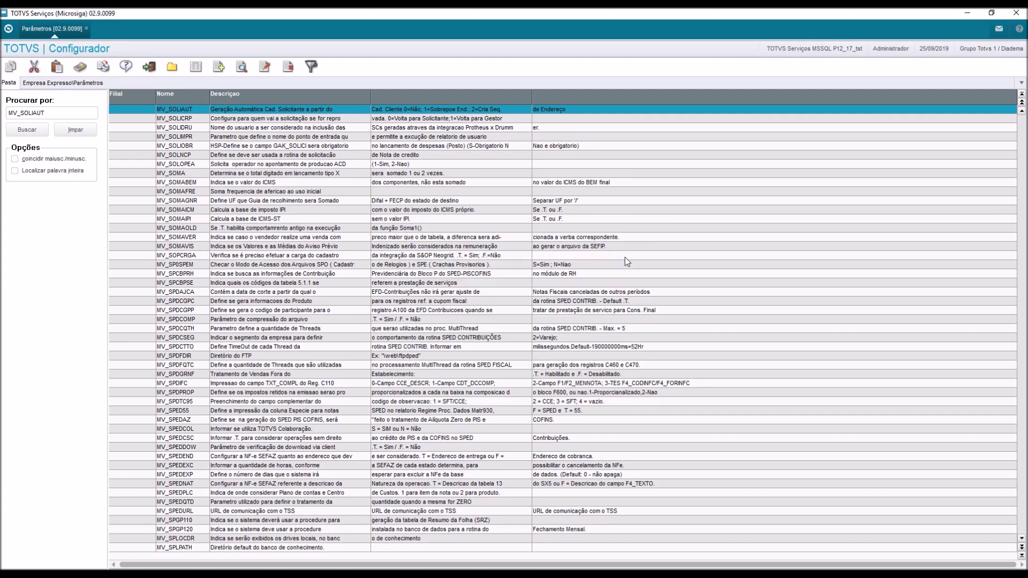
Close Parâmetros and open the TMS Atualizações > Cadastros > Clientes register.
{"action": "left_click", "coordinate": [148, 67]}
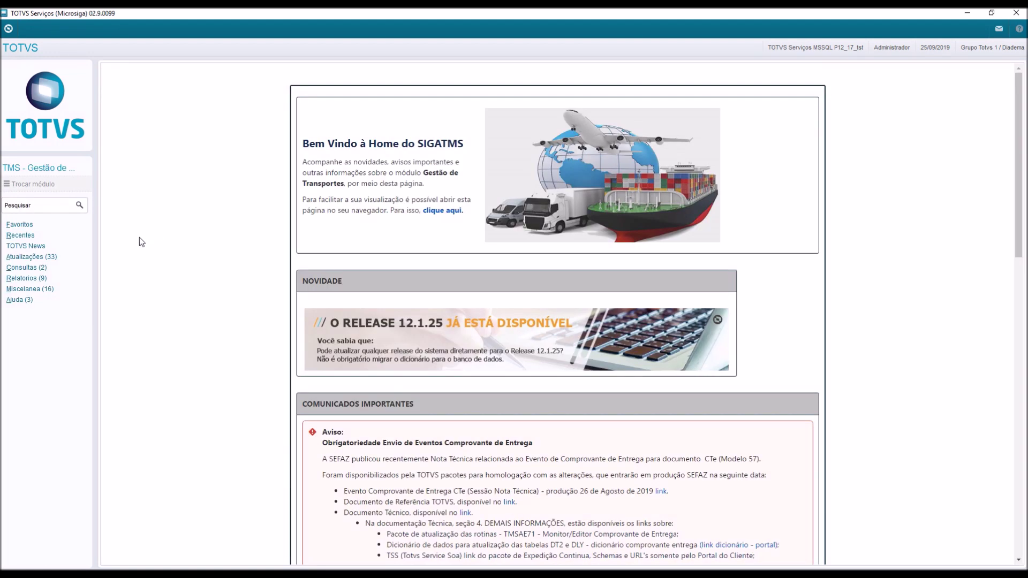
{"action": "left_click", "coordinate": [51, 258]}
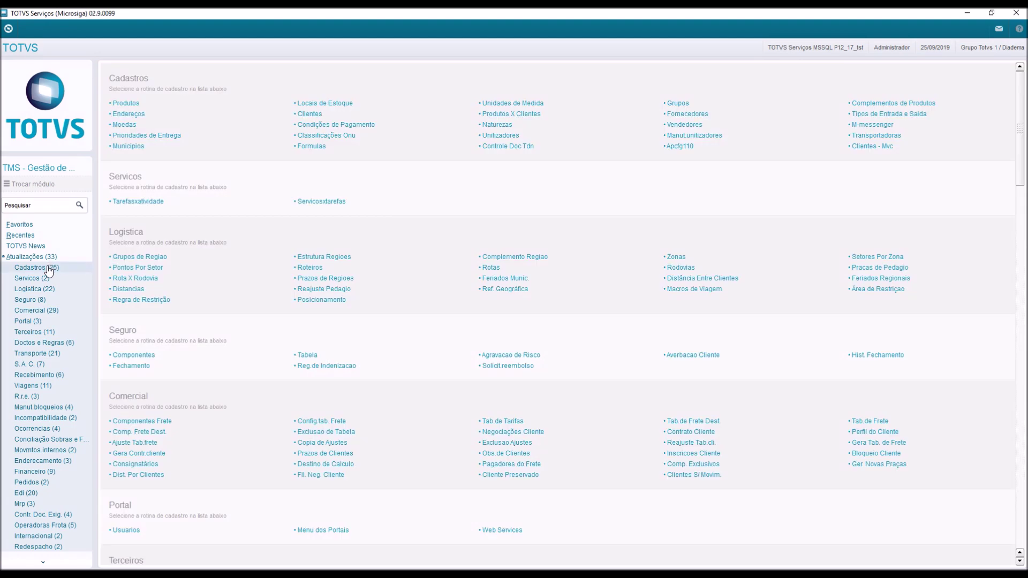
{"action": "left_click", "coordinate": [48, 268]}
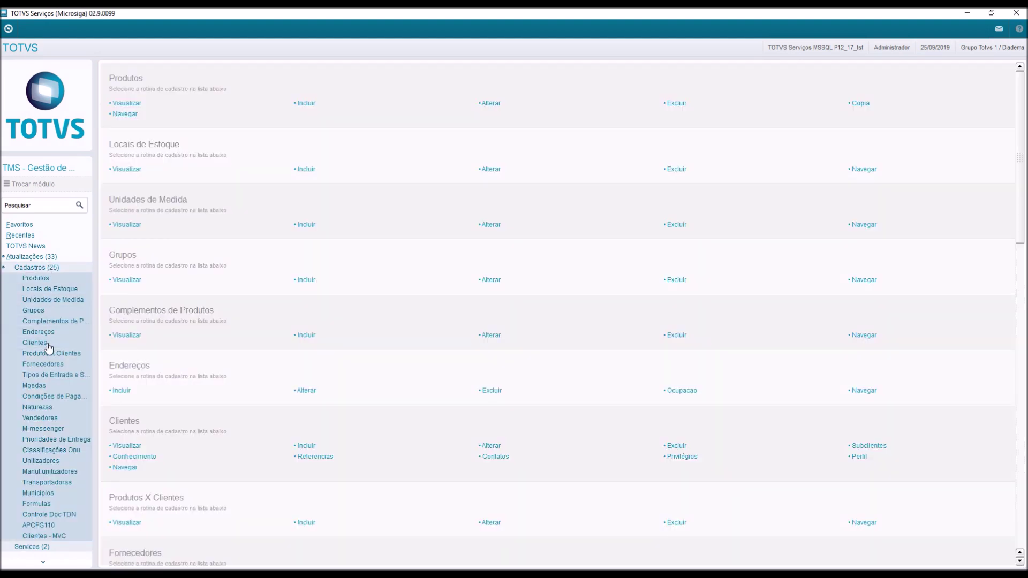
{"action": "left_click", "coordinate": [48, 343]}
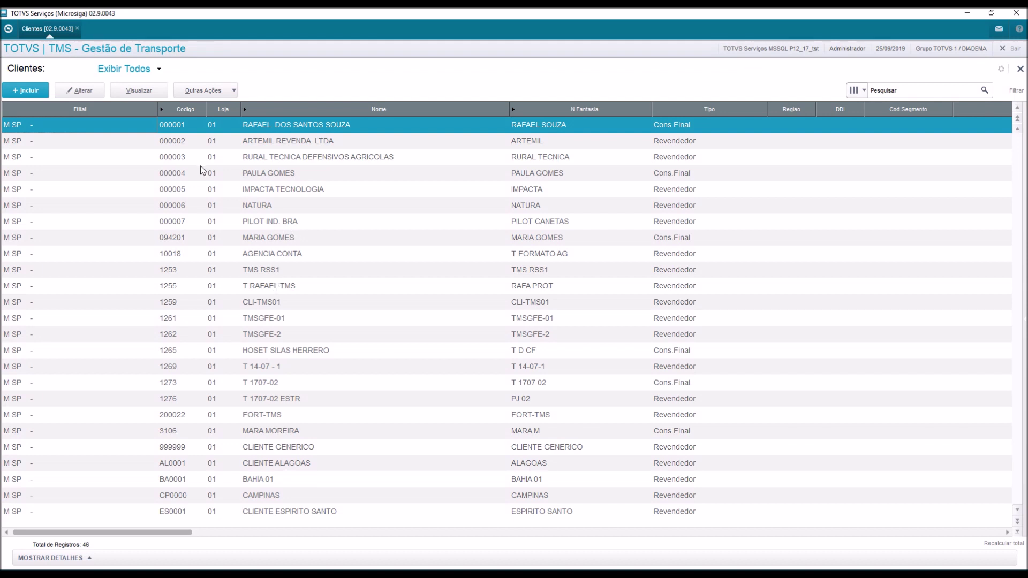
Add new client 000008, GTW CONSTRUCOES LTDA, as a J - Juridica legal entity.
{"action": "left_click", "coordinate": [27, 91]}
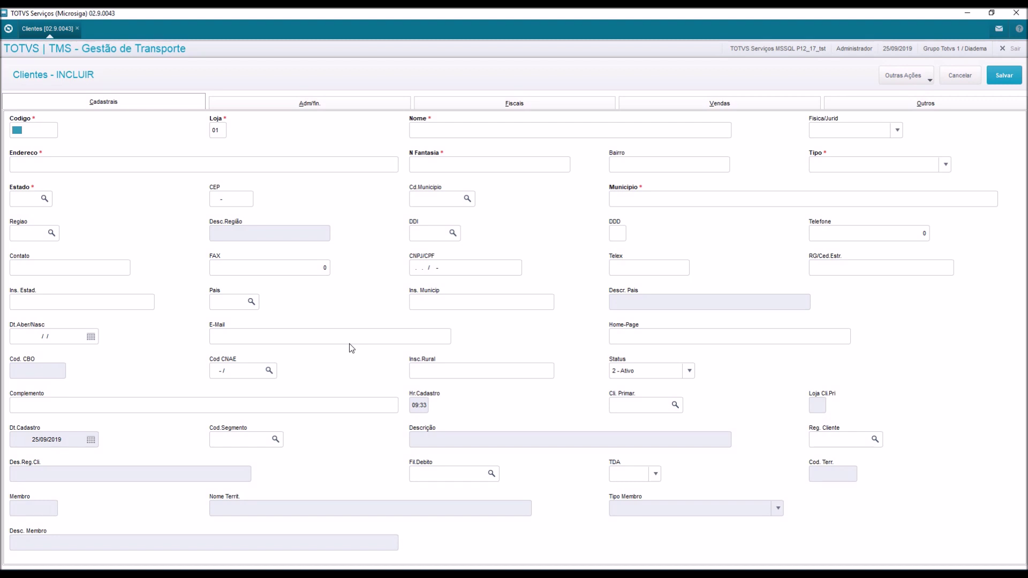
{"action": "type", "text": "000008"}
{"action": "key", "text": "Tab"}
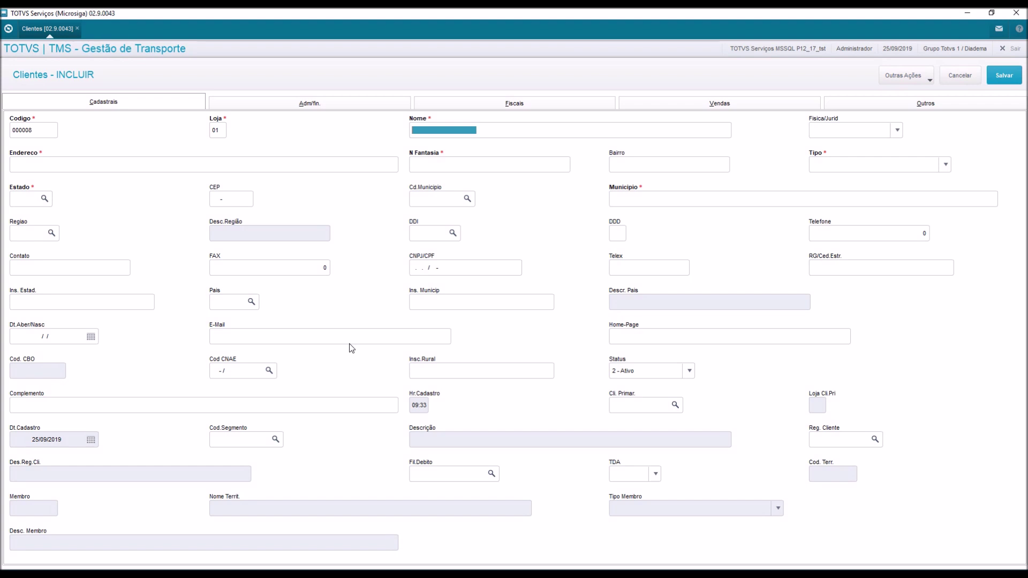
{"action": "type", "text": "GT"}
{"action": "type", "text": "E"}
{"action": "type", "text": "W"}
{"action": "type", "text": " CO"}
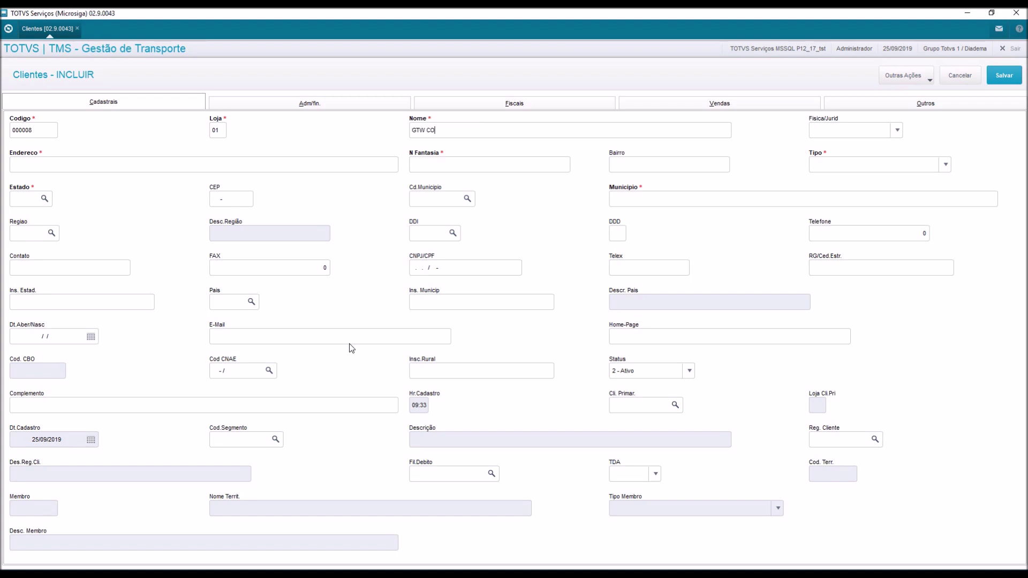
{"action": "type", "text": "NSTRUCOES LTDA"}
{"action": "key", "text": "Tab"}
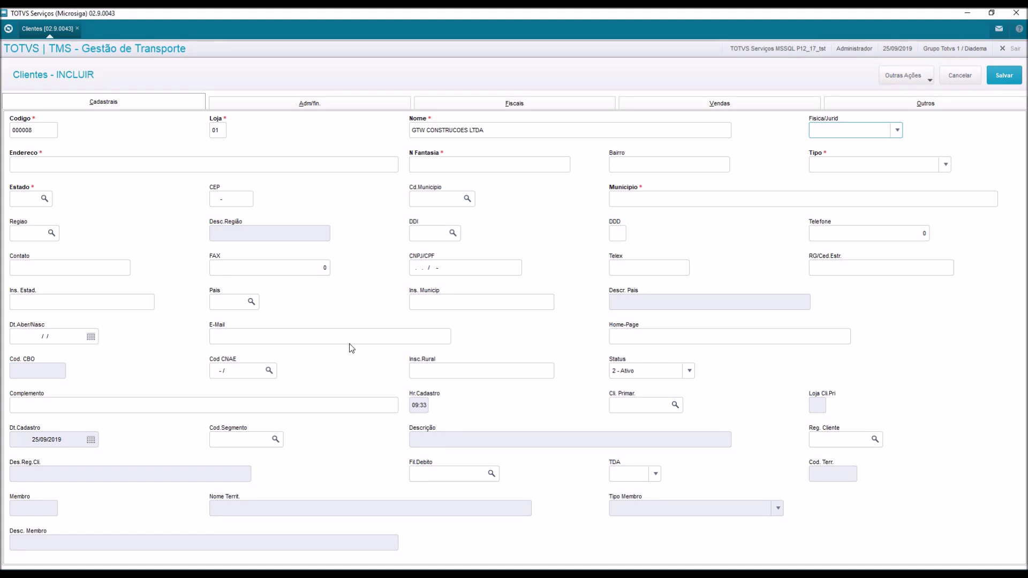
{"action": "key", "text": "j"}
Enter the client's street address, neighbourhood and trade name GTW CONSTRUCOES.
{"action": "key", "text": "Tab"}
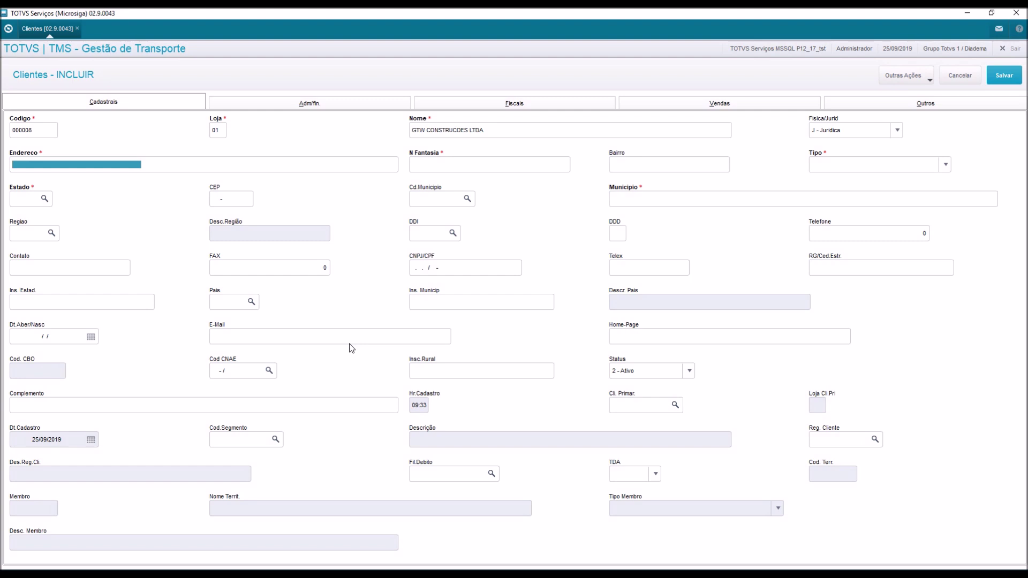
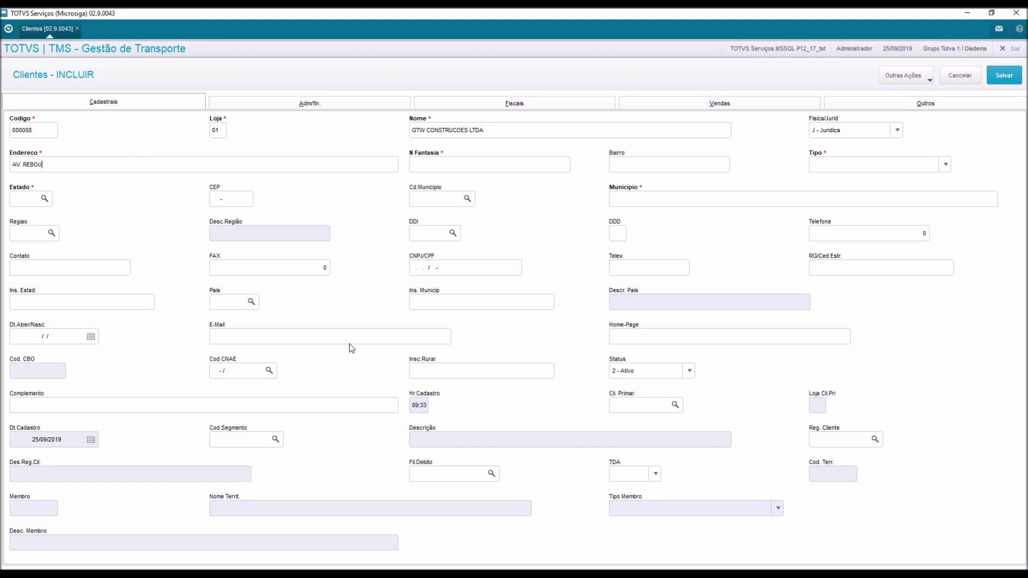
{"action": "key", "text": "Tab"}
{"action": "type", "text": "GTW CONSTRUCOES"}
{"action": "key", "text": "Tab"}
{"action": "type", "text": "PINHEIROS"}
{"action": "key", "text": "Tab"}
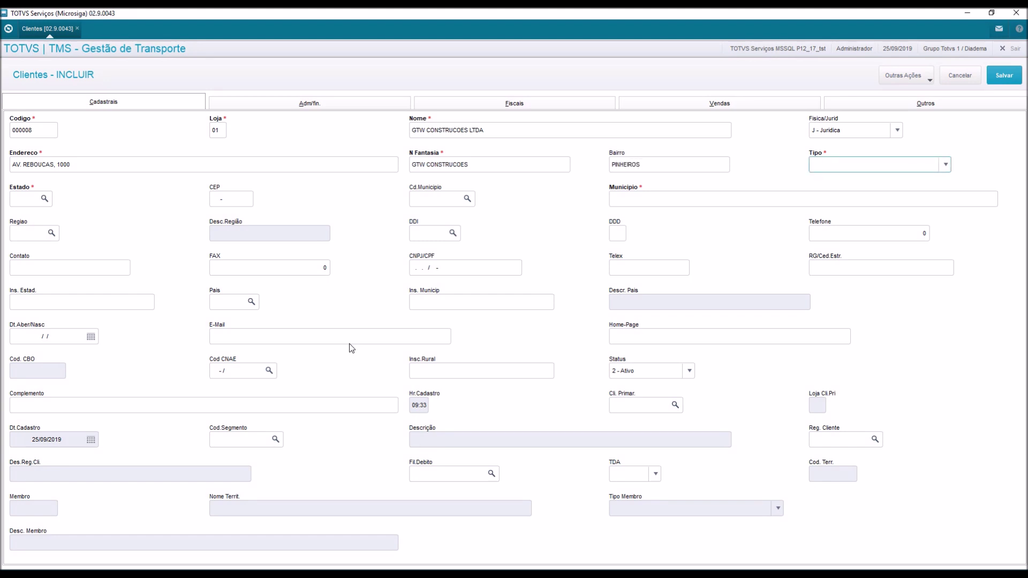
{"action": "left_click", "coordinate": [813, 169]}
Make the client R - Revendedor in state SP with municipality 50308, plus CEP, phone and contact.
{"action": "left_click", "coordinate": [828, 192]}
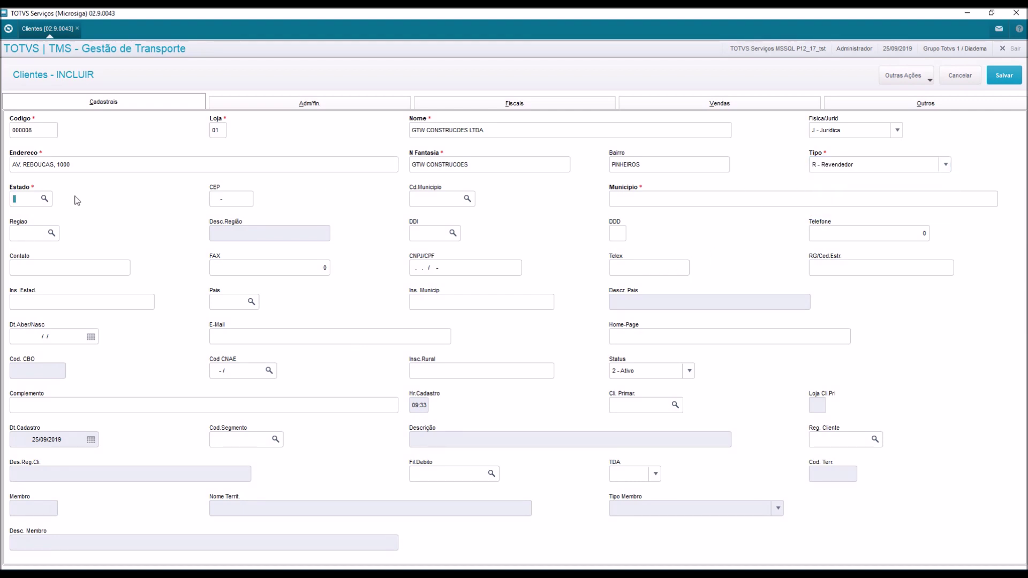
{"action": "type", "text": "SP"}
{"action": "key", "text": "Tab"}
{"action": "type", "text": "054"}
{"action": "type", "text": "0"}
{"action": "type", "text": "2-"}
{"action": "type", "text": "600"}
{"action": "type", "text": "50"}
{"action": "type", "text": "308"}
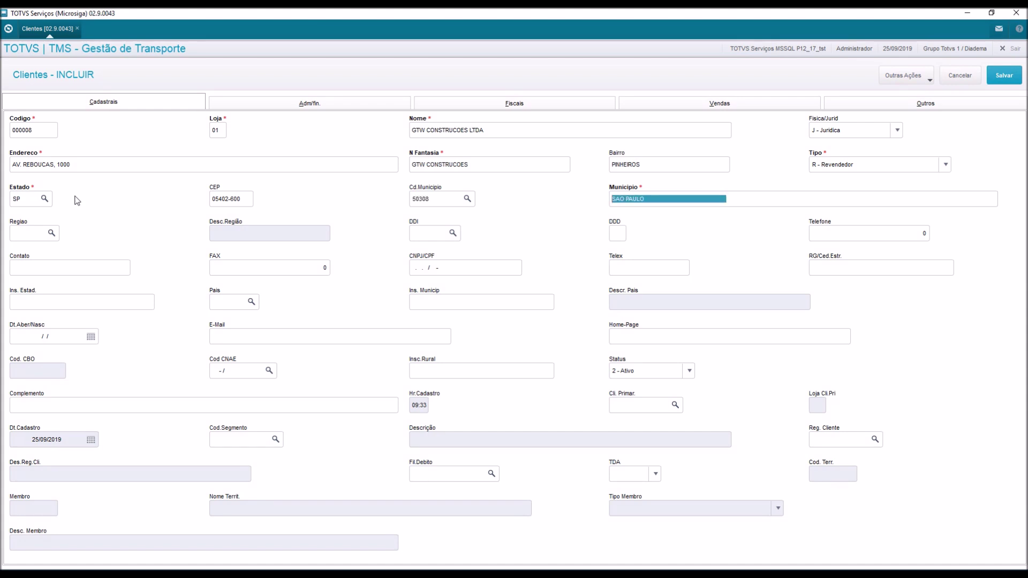
{"action": "key", "text": "Tab"}
{"action": "key", "text": "Tab"}
{"action": "key", "text": "Tab"}
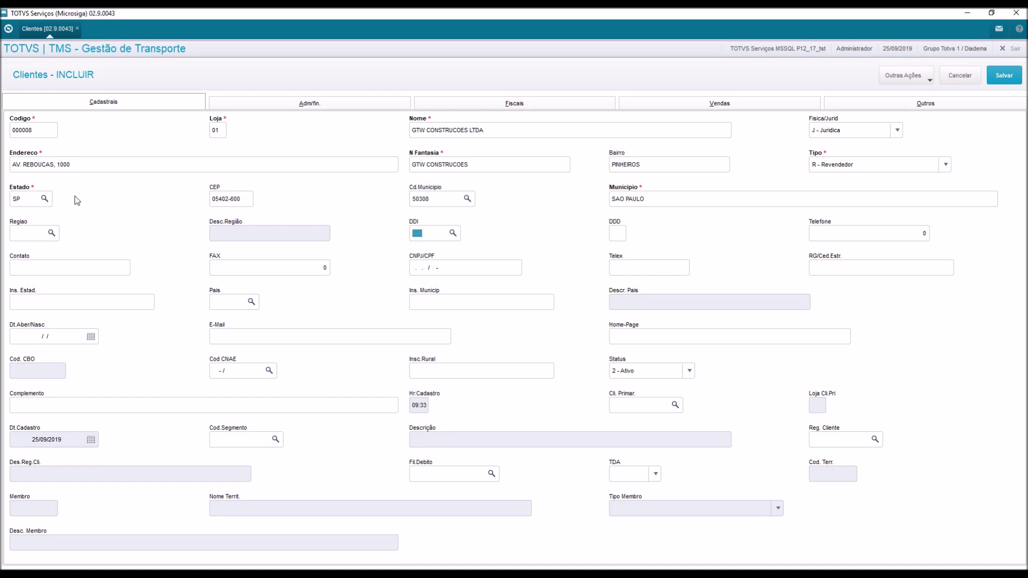
{"action": "key", "text": "Tab"}
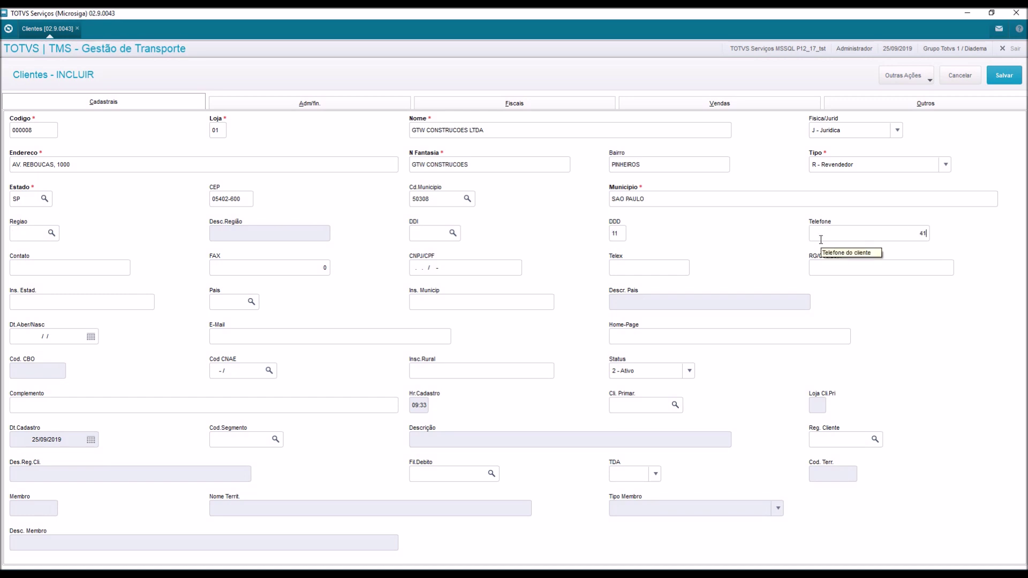
{"action": "key", "text": "Tab"}
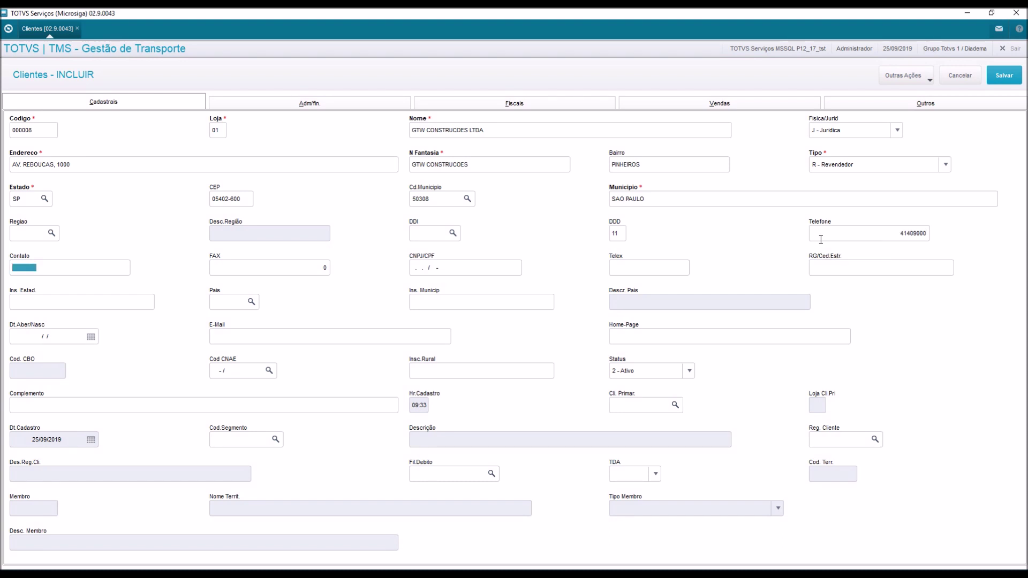
{"action": "type", "text": "MARIA"}
{"action": "key", "text": "Tab"}
Paste the CNPJ and state registration, set country 105 (BRASIL) and Reg. Cliente Q50308.
{"action": "key", "text": "Tab"}
{"action": "key", "text": "Tab"}
{"action": "key", "text": "Tab"}
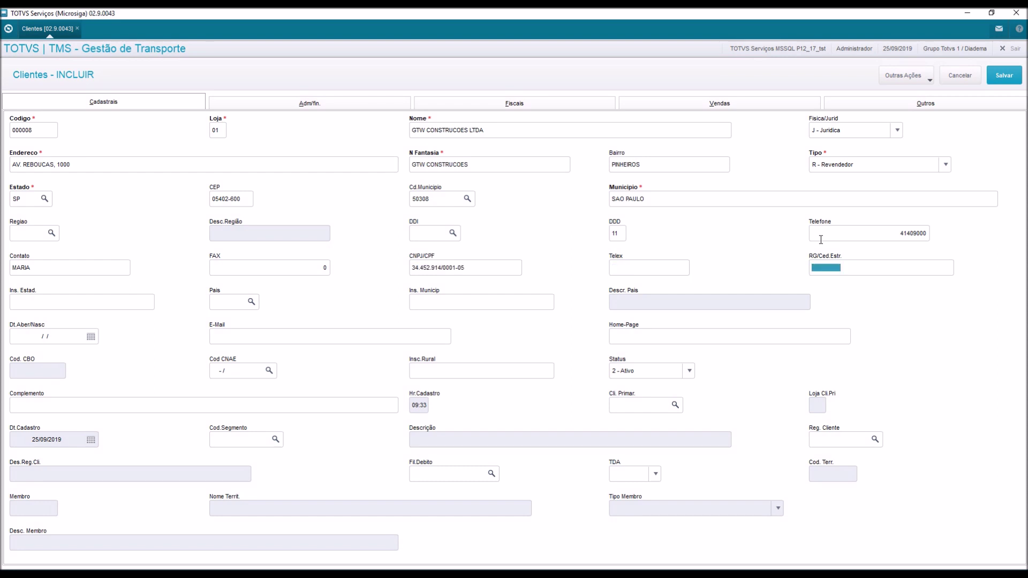
{"action": "key", "text": "Tab"}
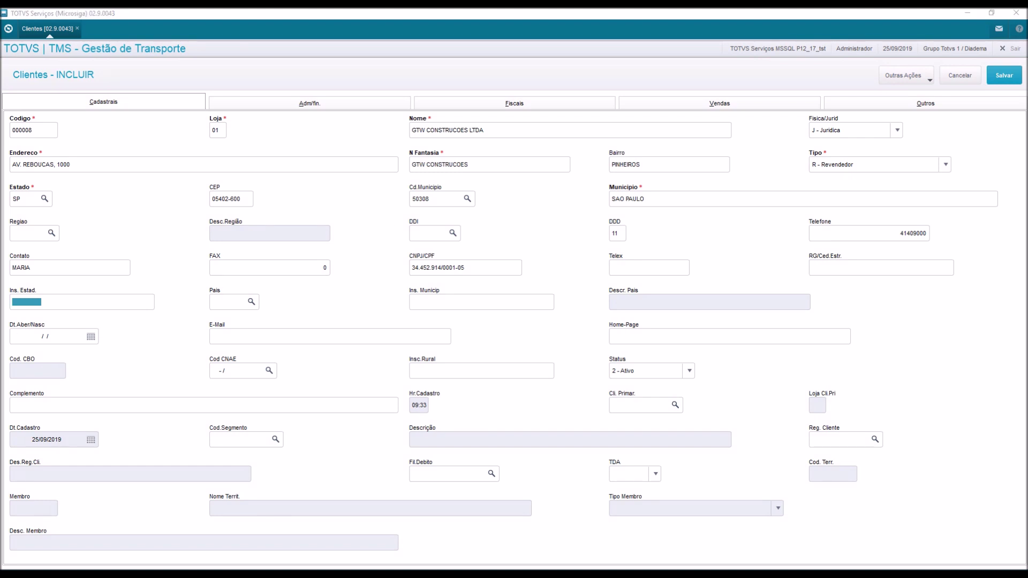
{"action": "left_click", "coordinate": [52, 302]}
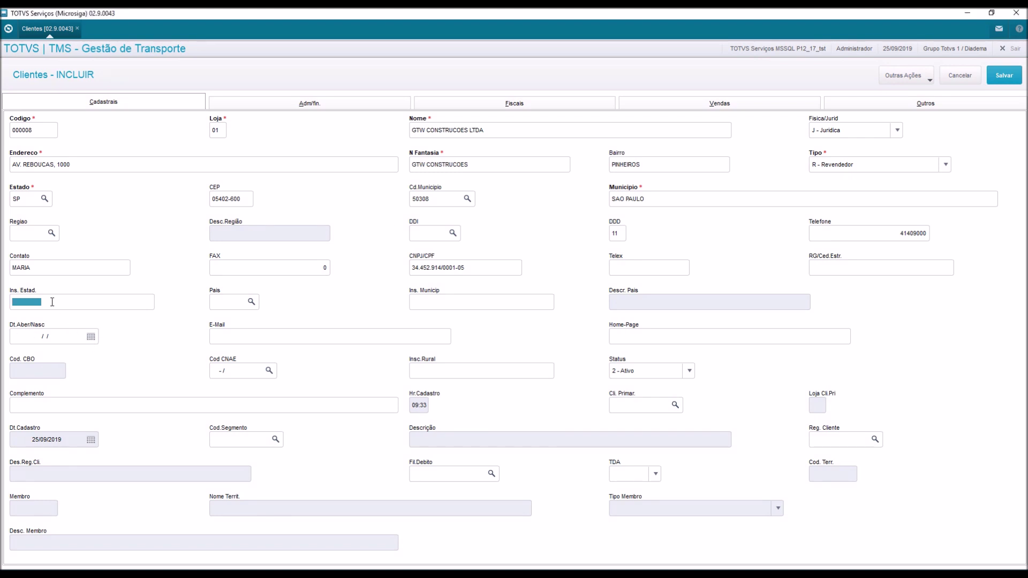
{"action": "key", "text": "ctrl+v"}
{"action": "key", "text": "Tab"}
{"action": "type", "text": "105"}
{"action": "key", "text": "Tab"}
{"action": "key", "text": "Tab"}
{"action": "key", "text": "Tab"}
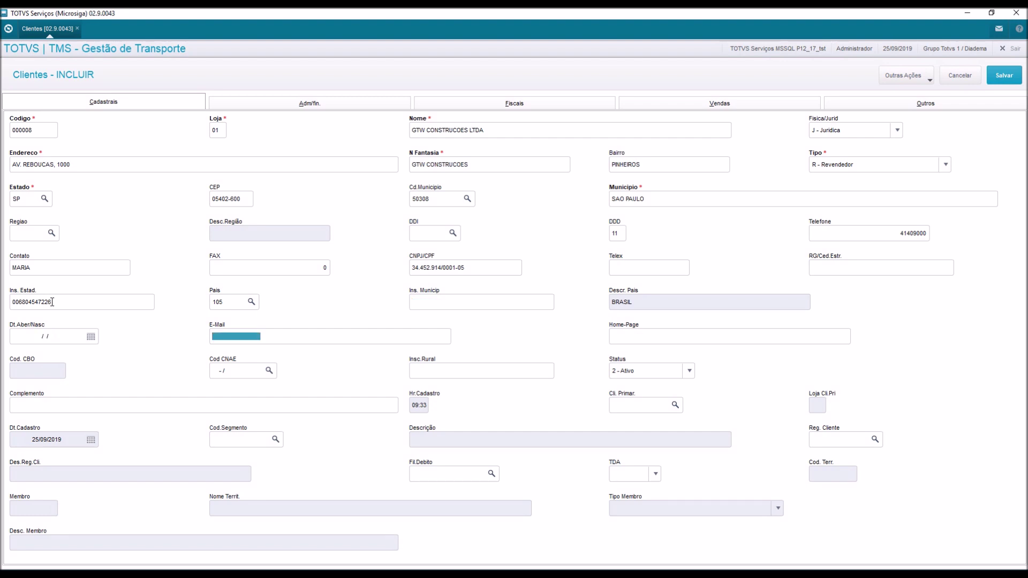
{"action": "left_click", "coordinate": [836, 444]}
{"action": "type", "text": "Q50308"}
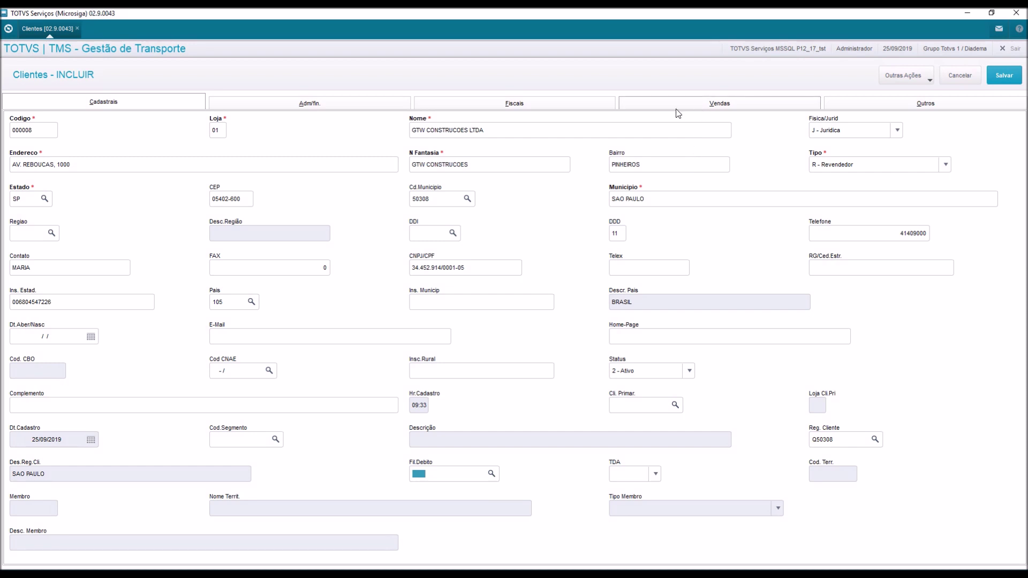
{"action": "left_click", "coordinate": [375, 104]}
Give the client Natureza FATURA, risk A - Risco A and payment term 010 (10 DIAS).
{"action": "type", "text": "FATURA"}
{"action": "key", "text": "Tab"}
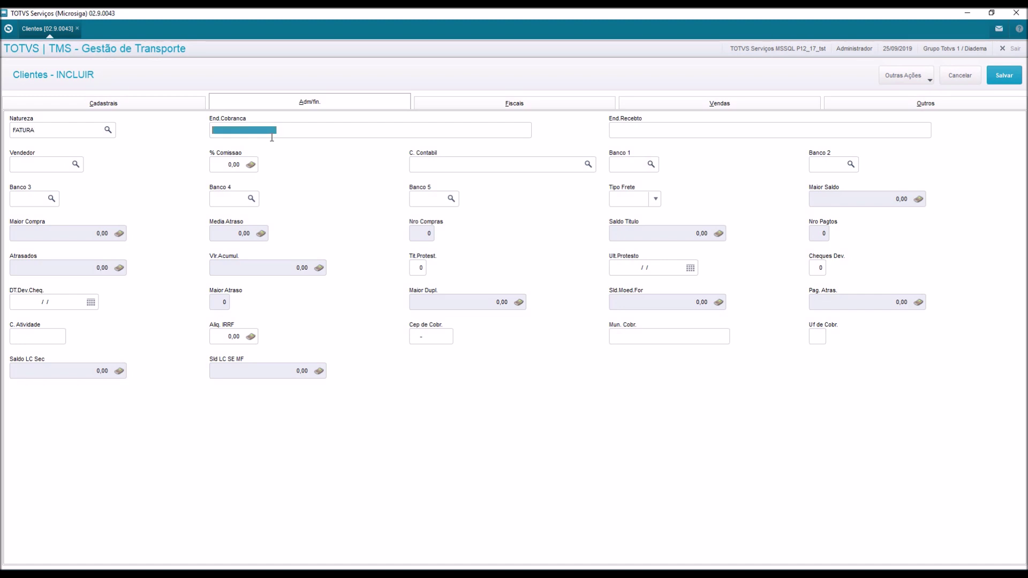
{"action": "left_click", "coordinate": [679, 104]}
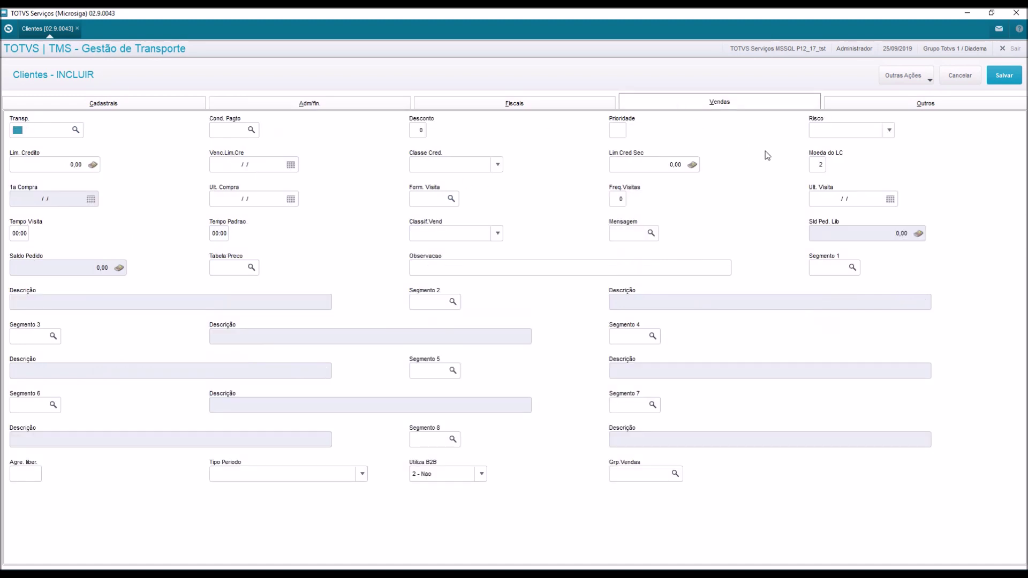
{"action": "left_click", "coordinate": [832, 131]}
{"action": "left_click", "coordinate": [832, 145]}
{"action": "left_click", "coordinate": [253, 131]}
{"action": "left_click", "coordinate": [252, 130]}
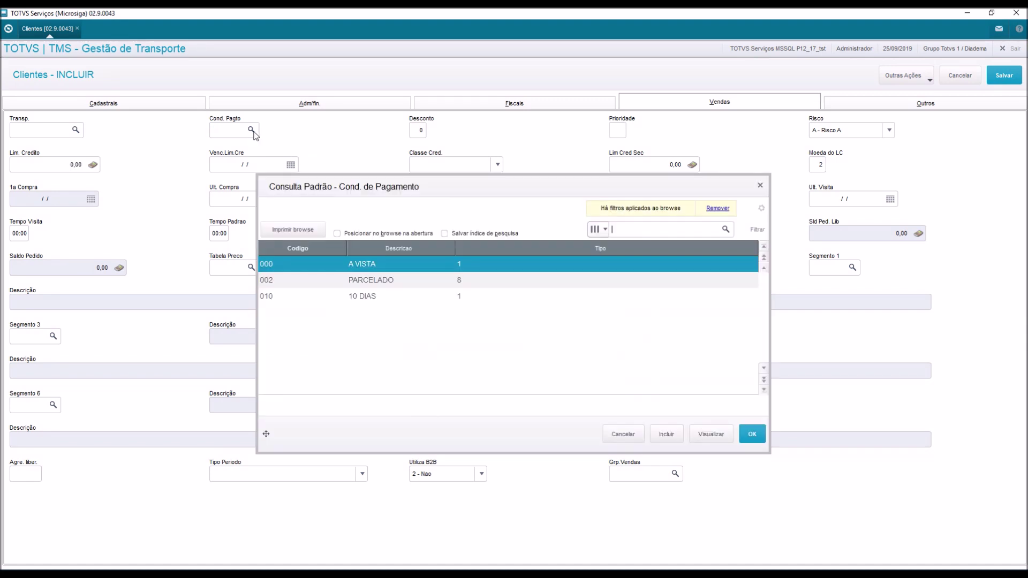
{"action": "double_click", "coordinate": [348, 300]}
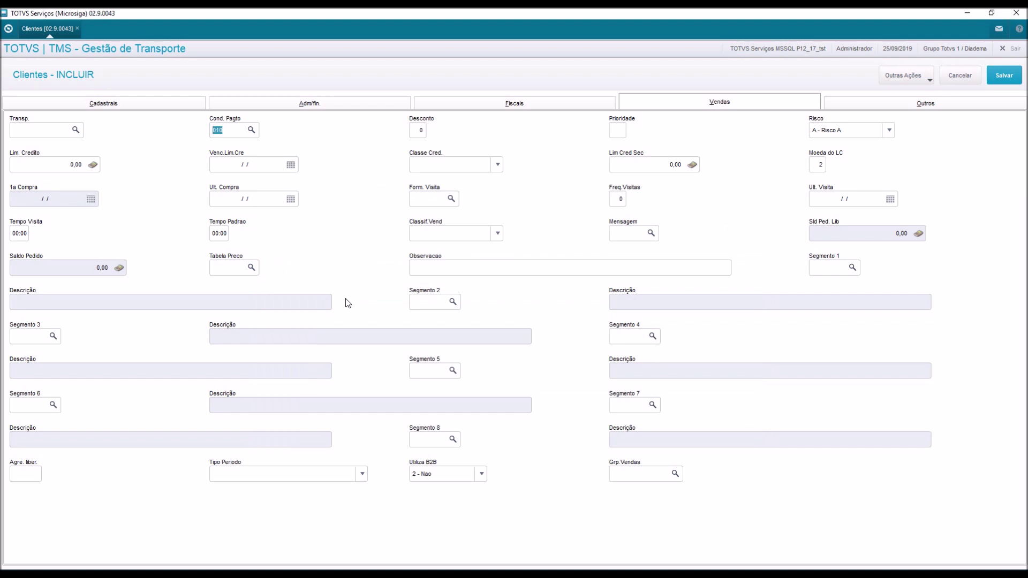
{"action": "key", "text": "Tab"}
{"action": "left_click", "coordinate": [165, 107]}
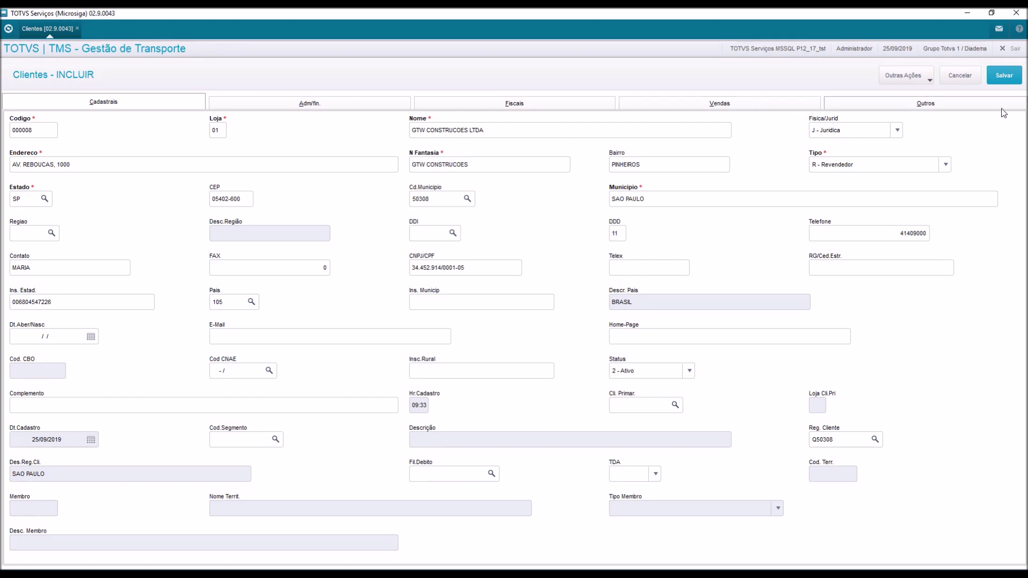
Save client 000008, cancel the blank follow-up form and close the Clientes list.
{"action": "left_click", "coordinate": [1005, 80]}
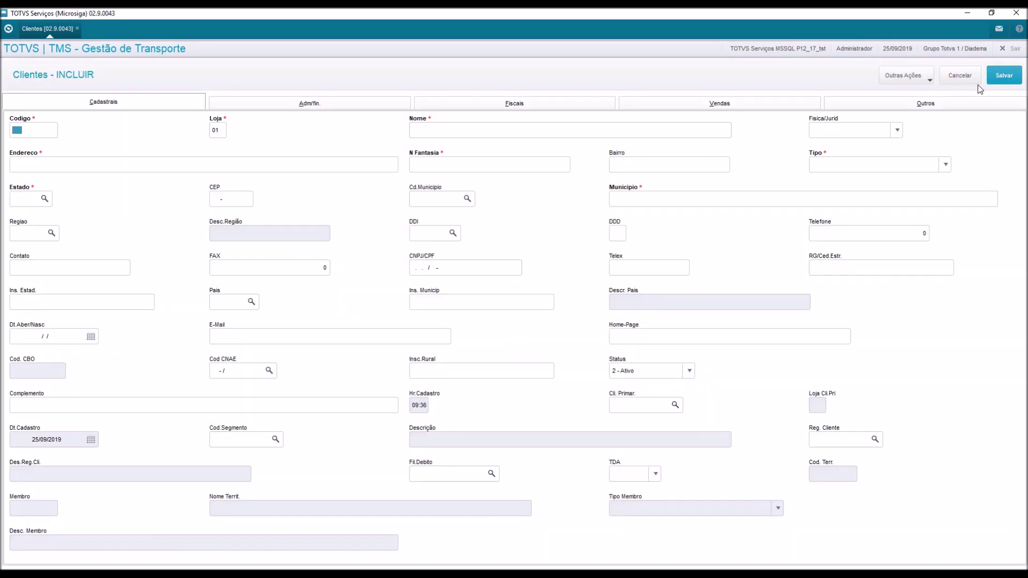
{"action": "left_click", "coordinate": [970, 80]}
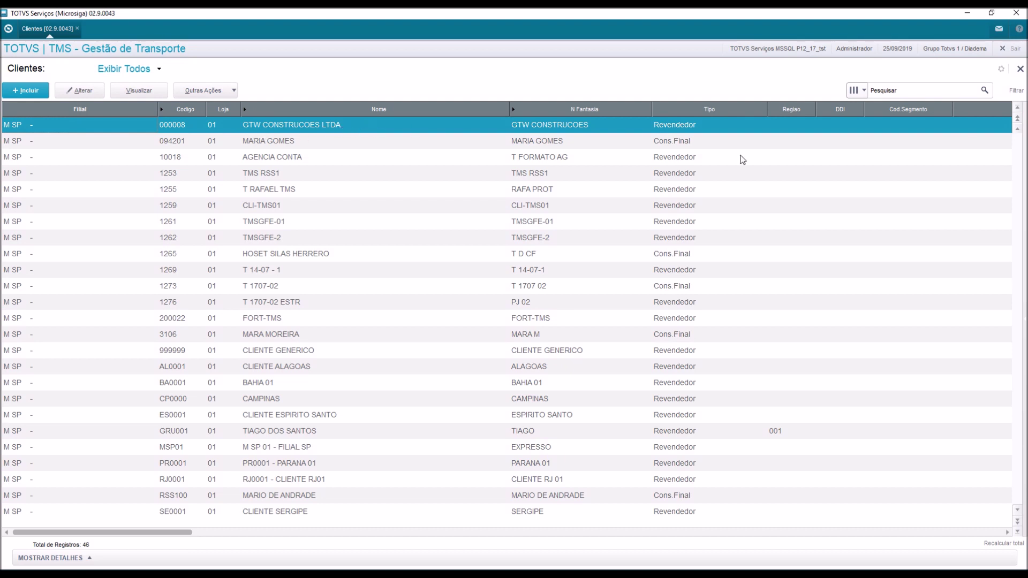
{"action": "left_click", "coordinate": [1021, 71]}
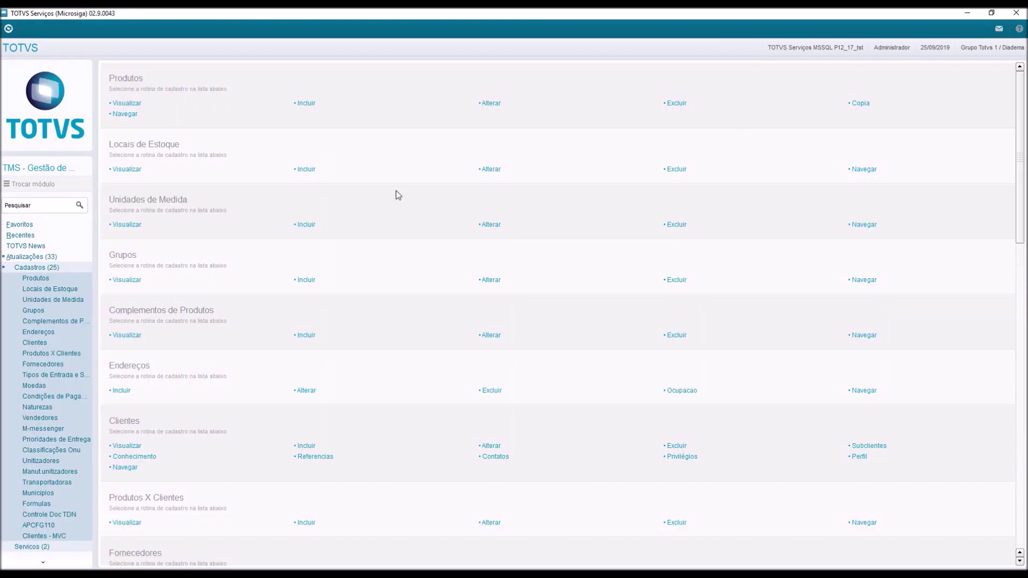
{"action": "left_click", "coordinate": [45, 267]}
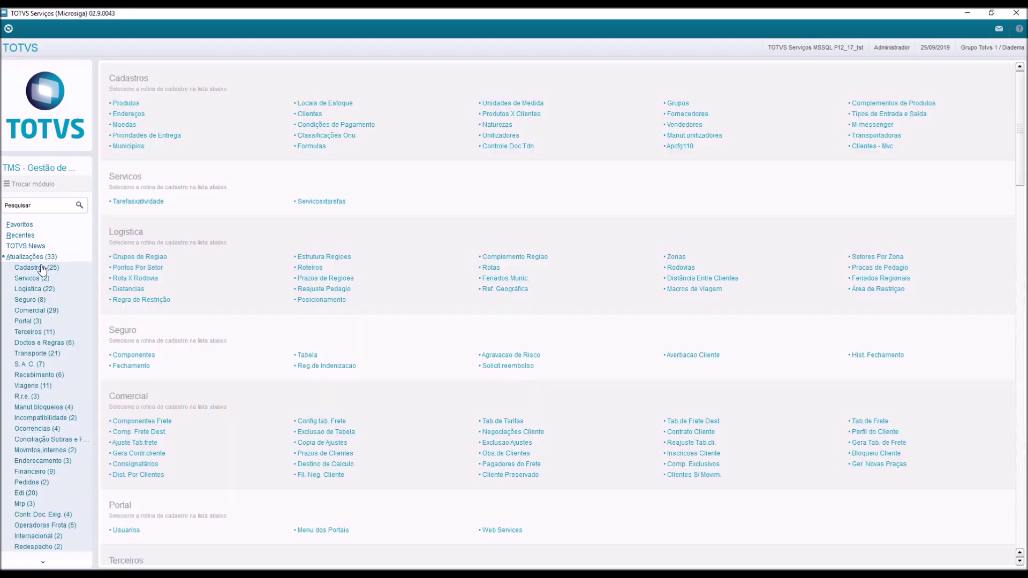
View requester 000000030 in S.A.C. > Solicitantes, including its Coleta tab, then close it.
{"action": "left_click", "coordinate": [42, 364]}
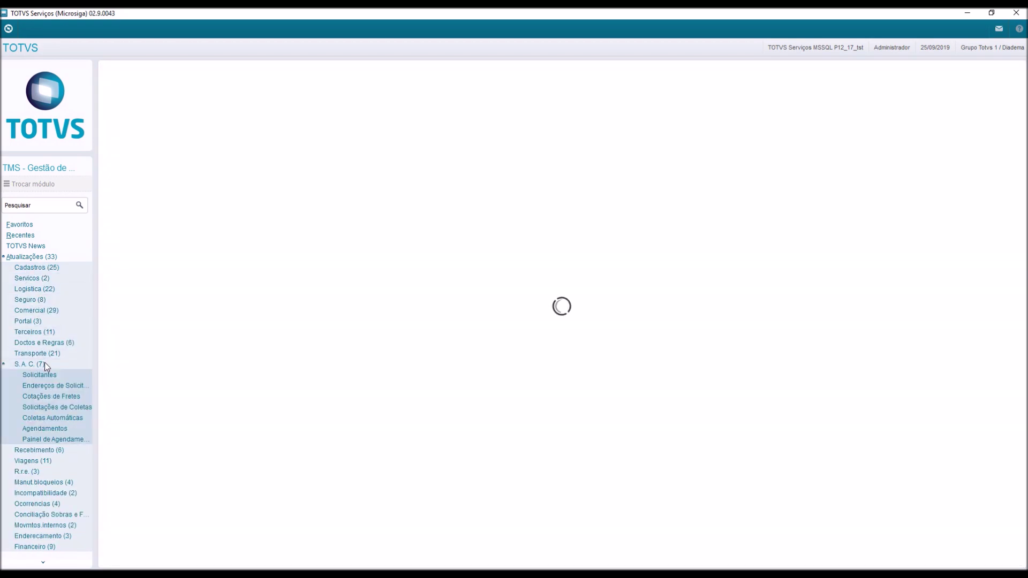
{"action": "left_click", "coordinate": [47, 377]}
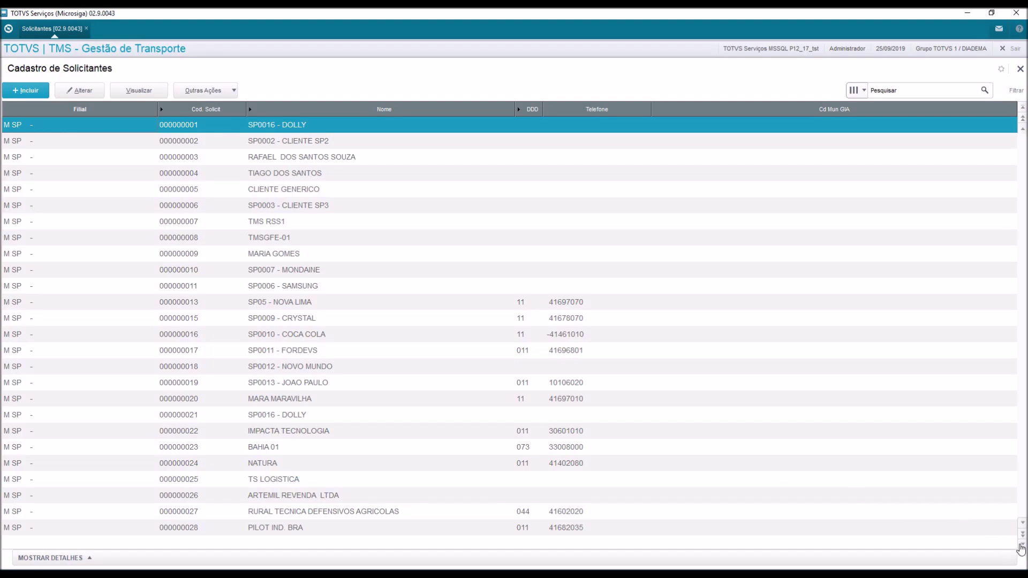
{"action": "left_click", "coordinate": [1021, 546]}
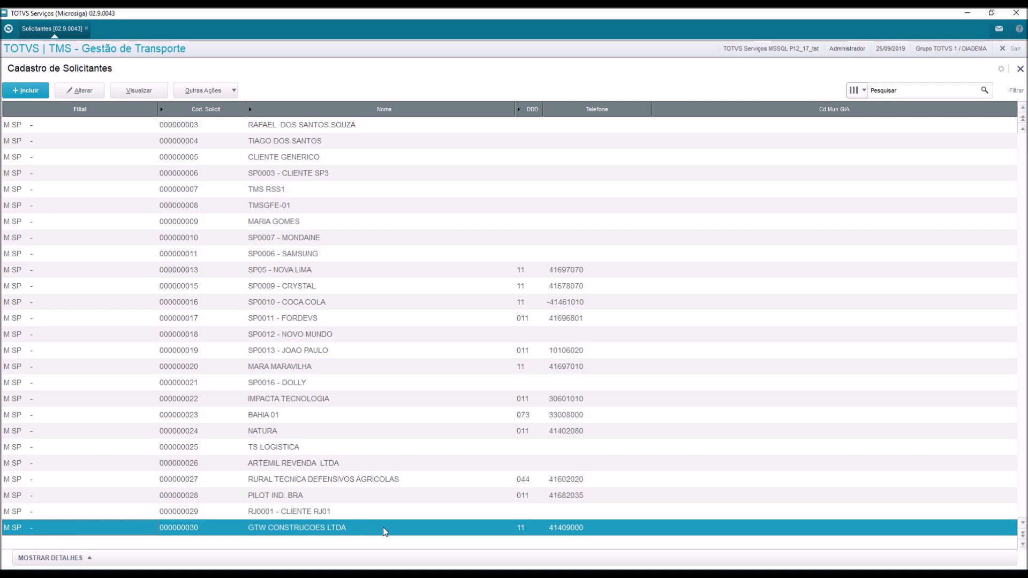
{"action": "left_click", "coordinate": [136, 94]}
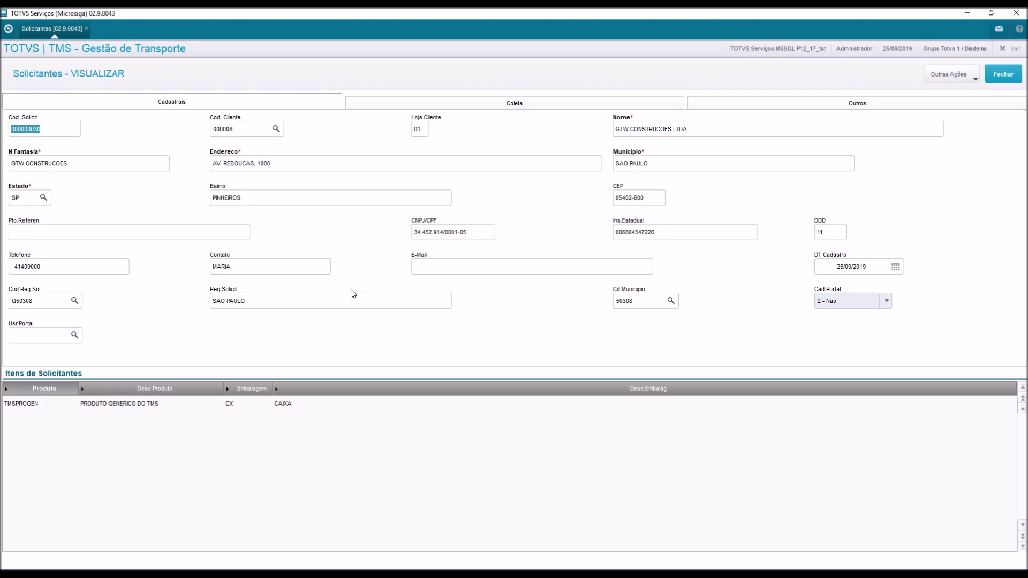
{"action": "left_click", "coordinate": [638, 104]}
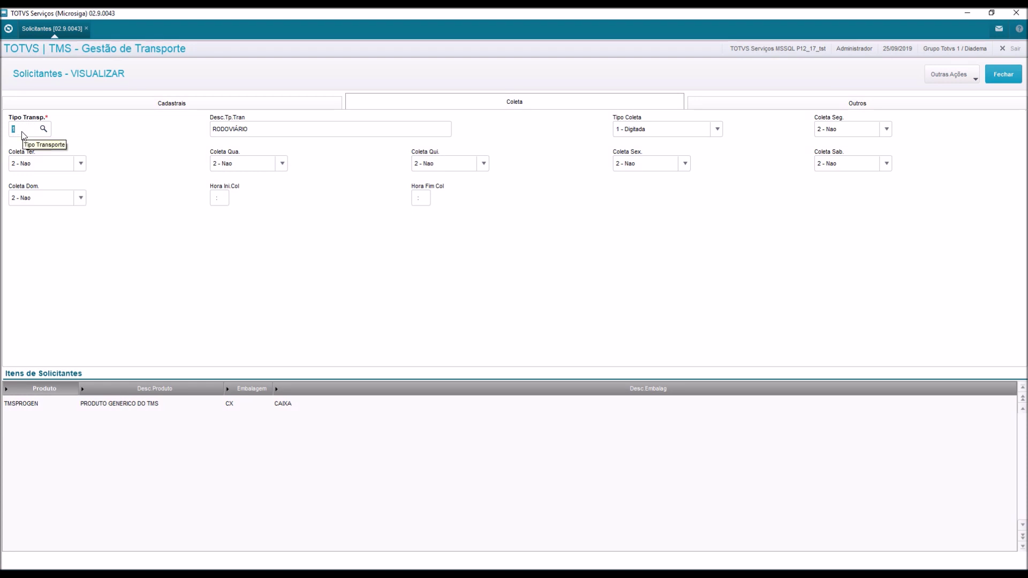
{"action": "left_click", "coordinate": [126, 106]}
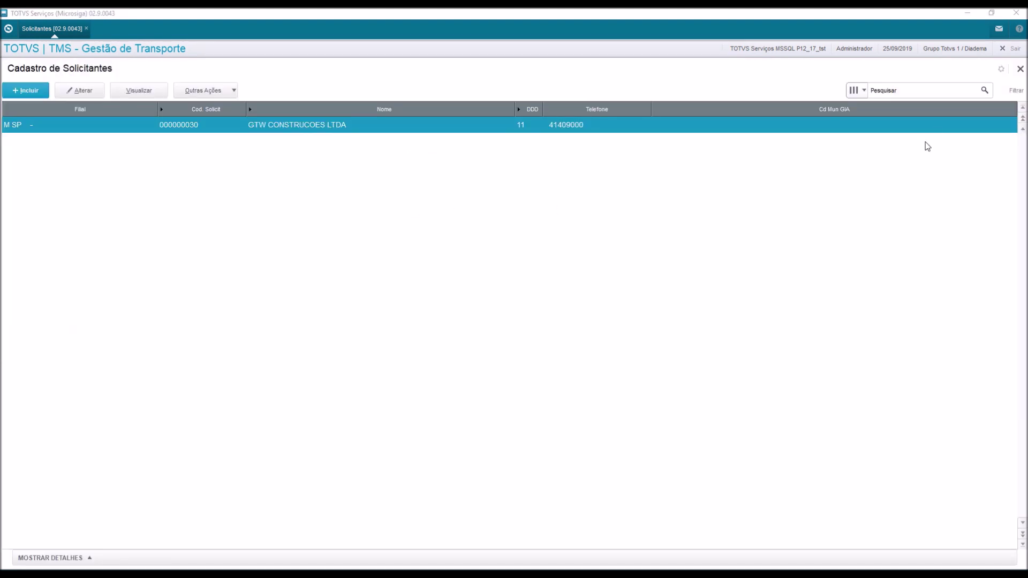
{"action": "left_click", "coordinate": [1021, 72]}
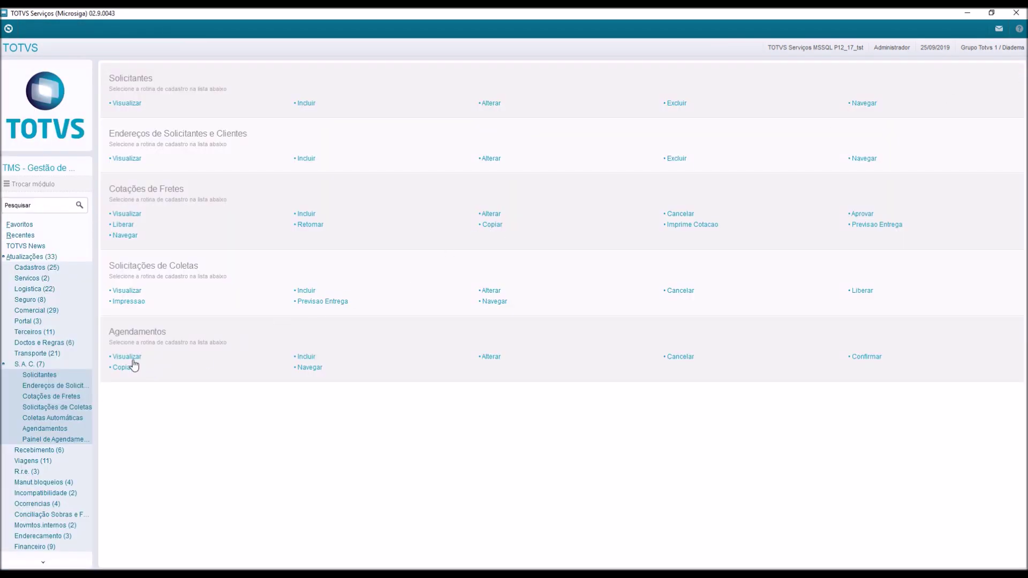
Edit client GTW CONSTRUCOES LTDA's street address to the new number and block, and save.
{"action": "left_click", "coordinate": [56, 268]}
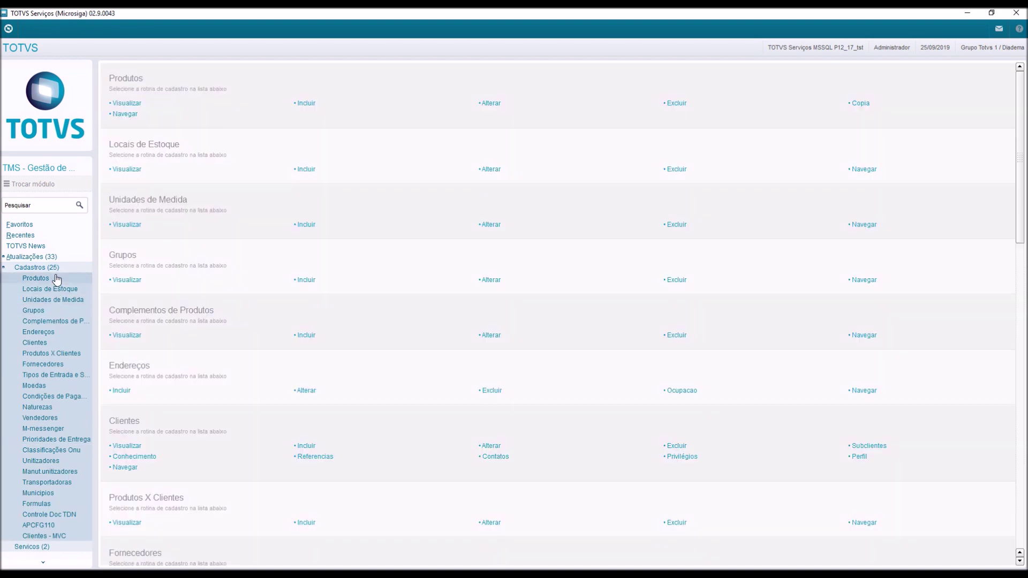
{"action": "left_click", "coordinate": [49, 340]}
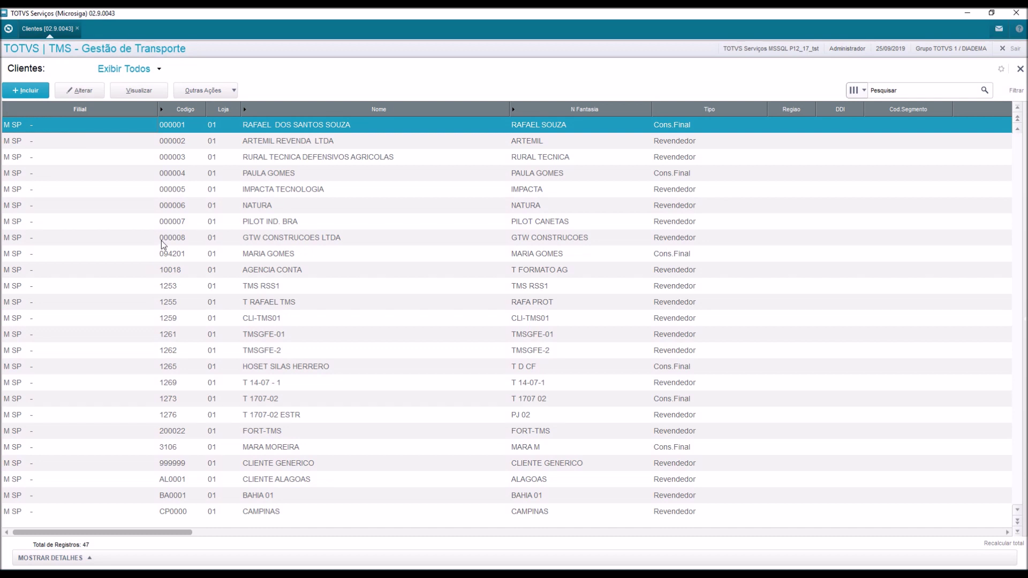
{"action": "left_click", "coordinate": [236, 241]}
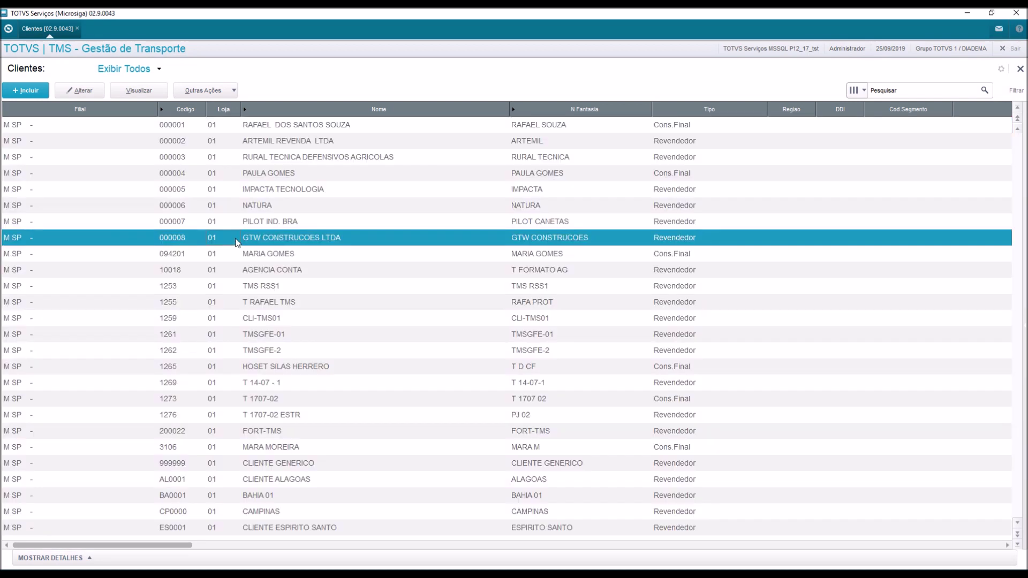
{"action": "left_click", "coordinate": [85, 92]}
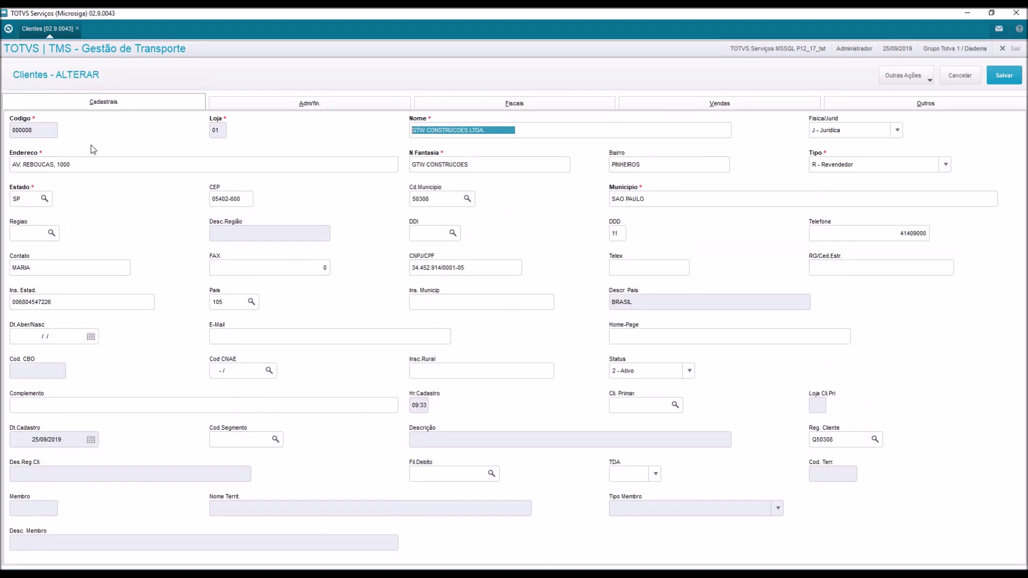
{"action": "left_click", "coordinate": [86, 167]}
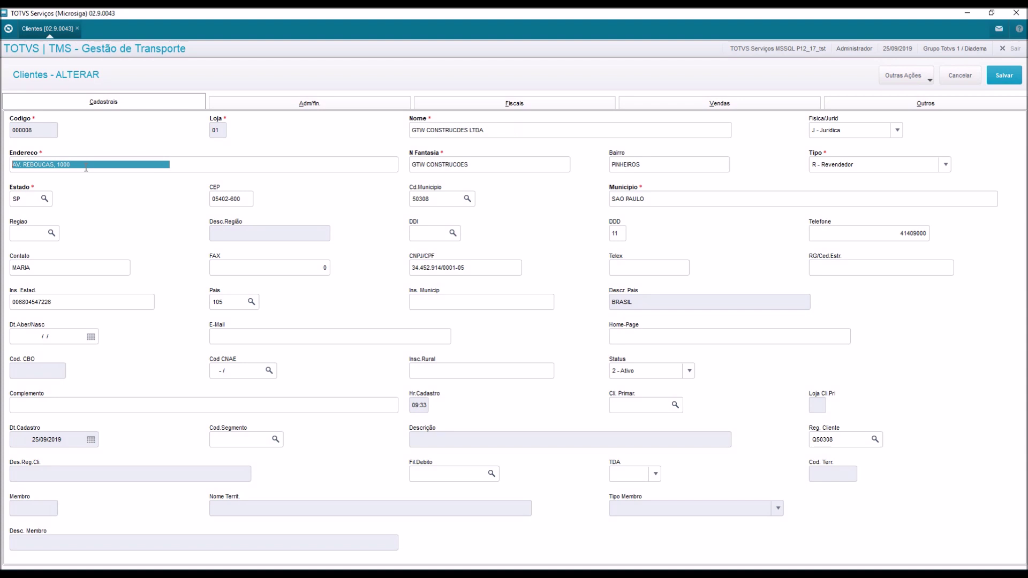
{"action": "left_click", "coordinate": [75, 166]}
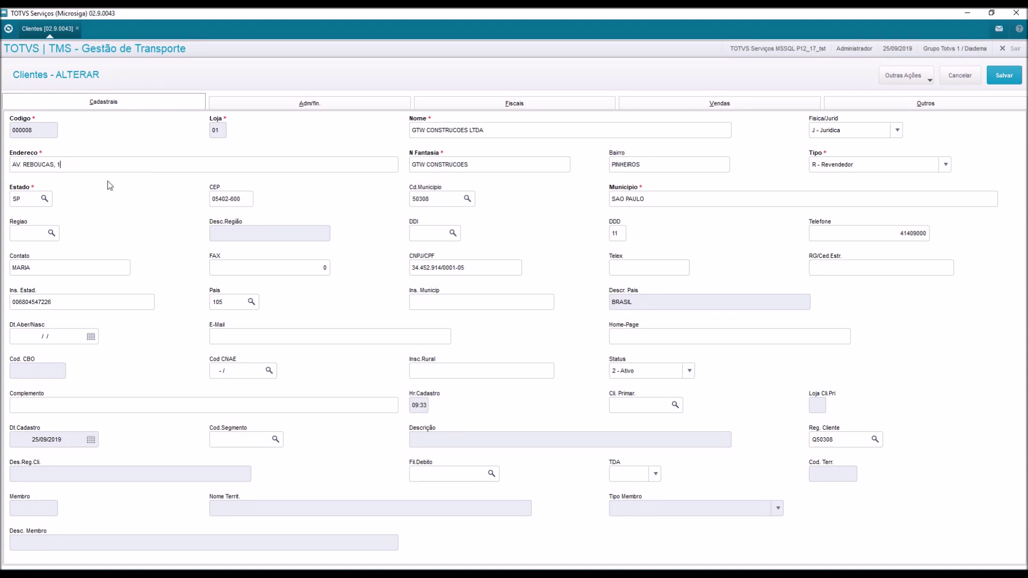
{"action": "type", "text": "2500 BLOCO A"}
{"action": "key", "text": "Tab"}
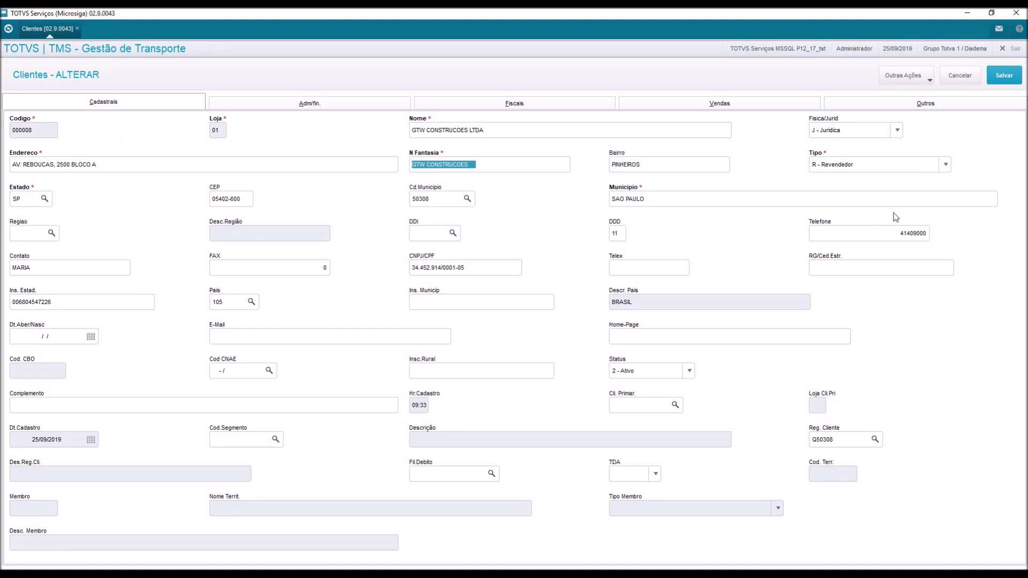
{"action": "left_click", "coordinate": [1005, 76]}
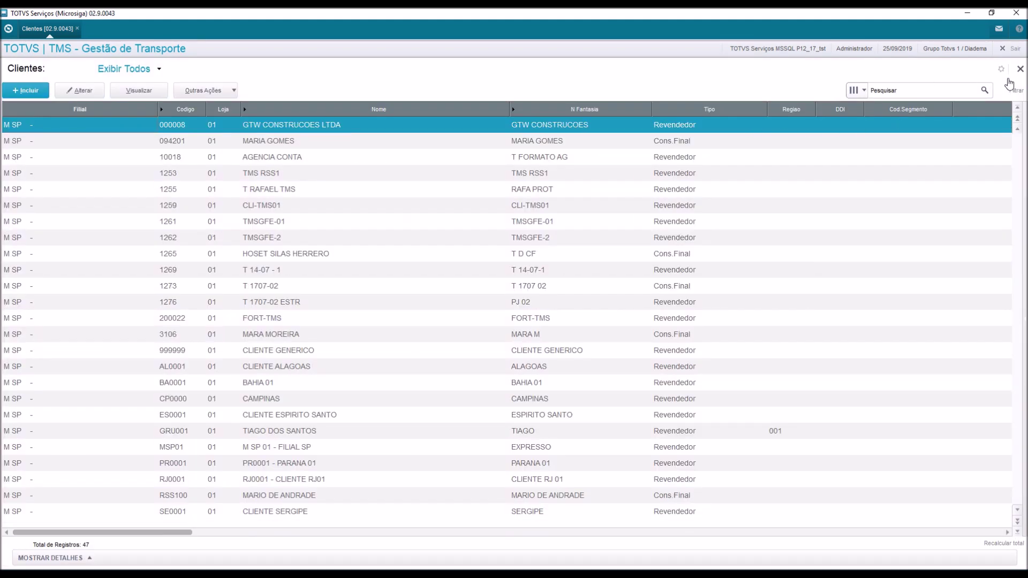
Close Clientes and view requester GTW CONSTRUCOES LTDA in Solicitantes to check its updated address.
{"action": "left_click", "coordinate": [1019, 70]}
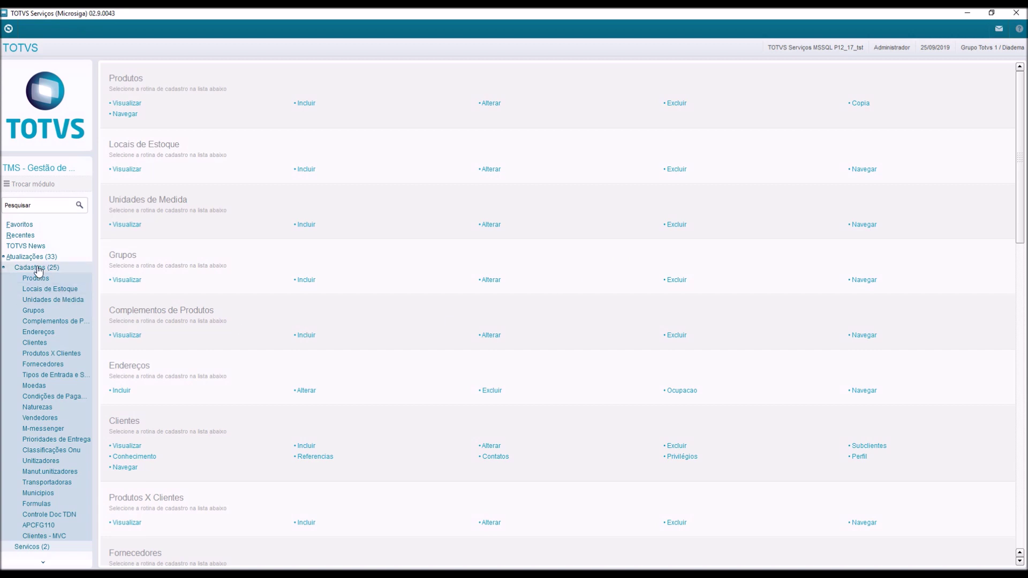
{"action": "left_click", "coordinate": [38, 268]}
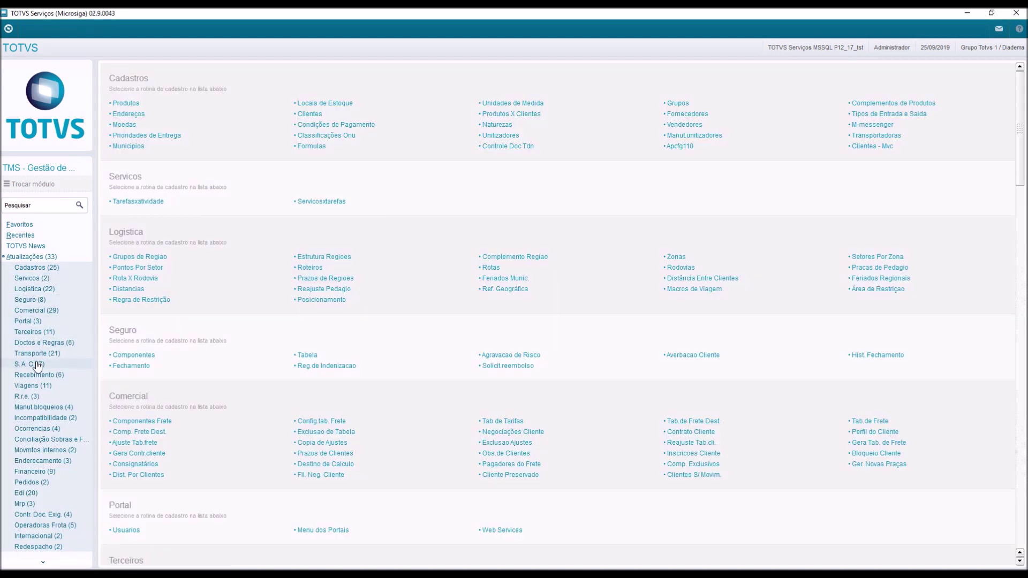
{"action": "left_click", "coordinate": [41, 365]}
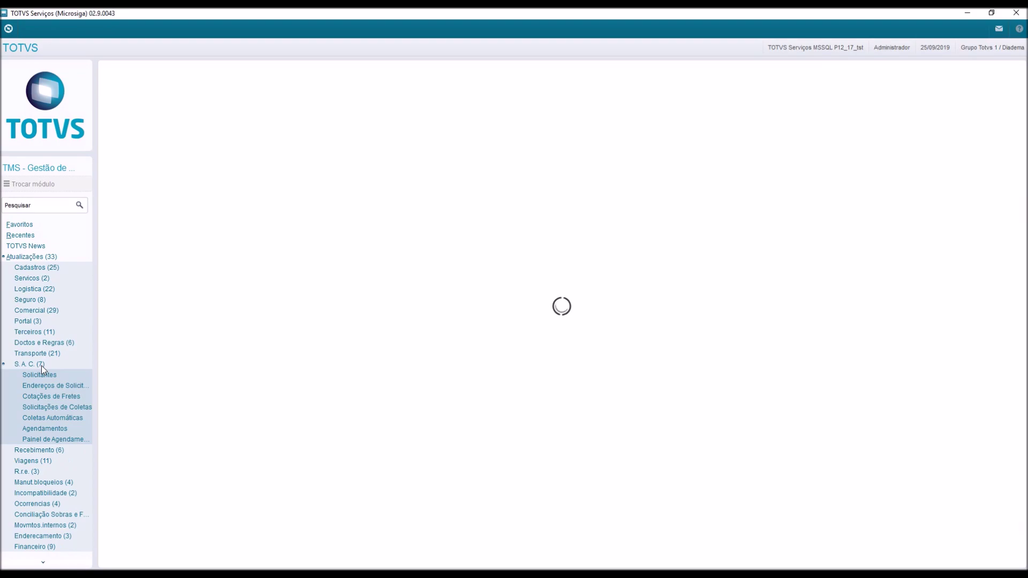
{"action": "left_click", "coordinate": [45, 377]}
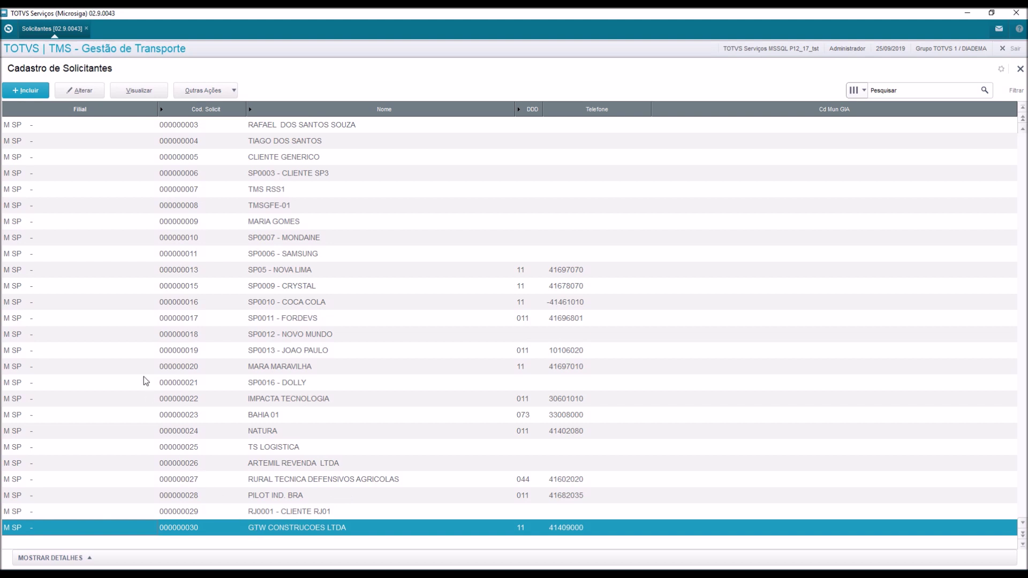
{"action": "left_click", "coordinate": [135, 95]}
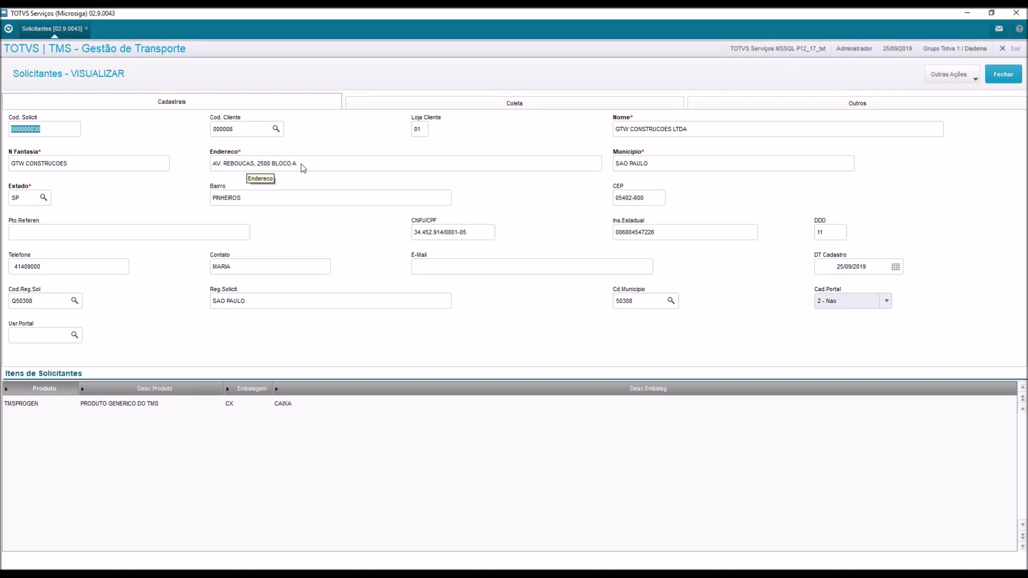
{"action": "left_click", "coordinate": [1004, 78]}
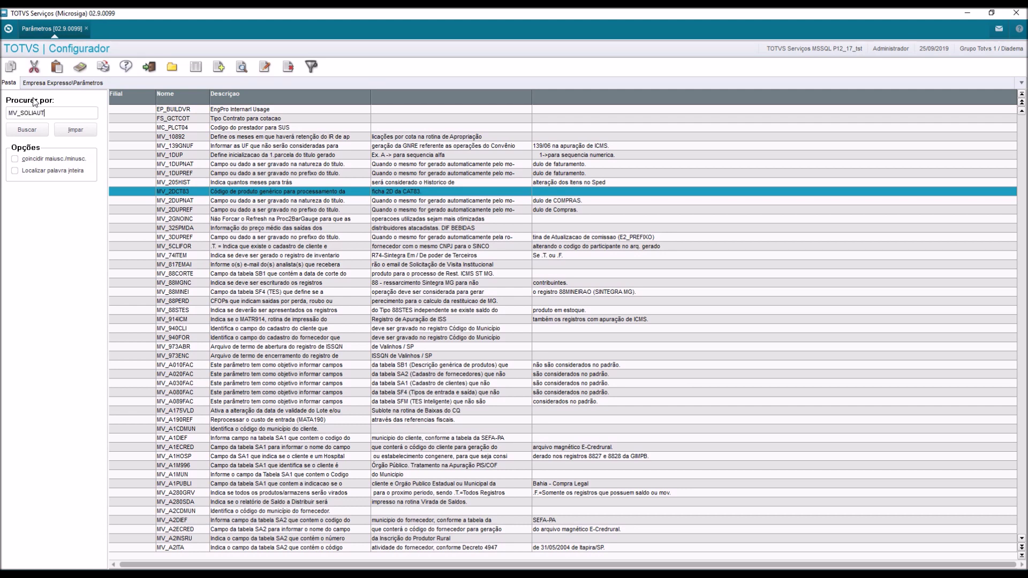
Set MV_SOLIAUT's Portuguese and English contents to 2, save, and exit Parâmetros.
{"action": "key", "text": "Return"}
{"action": "left_click", "coordinate": [264, 71]}
{"action": "left_click", "coordinate": [451, 333]}
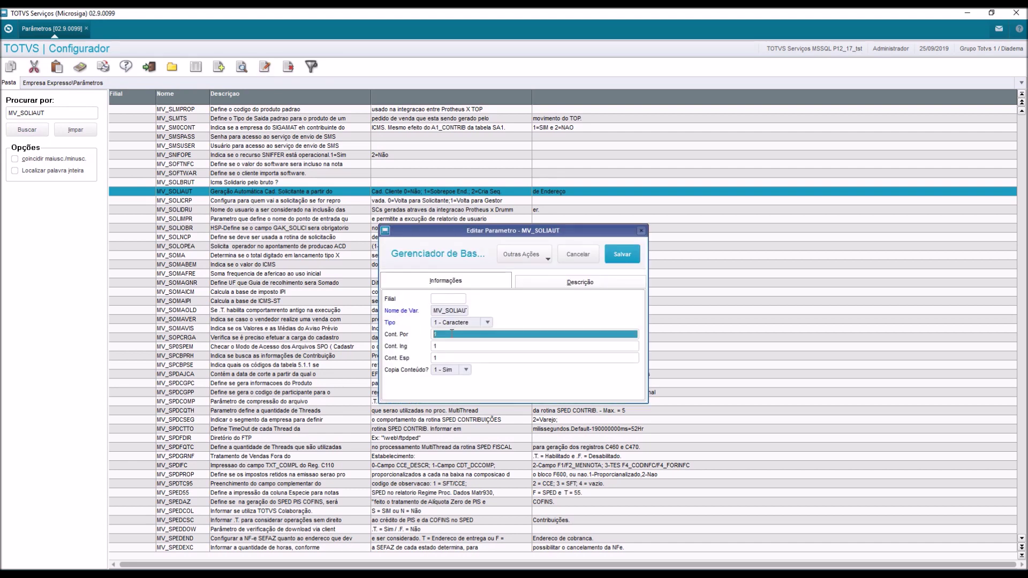
{"action": "type", "text": "2"}
{"action": "key", "text": "Tab"}
{"action": "type", "text": "2"}
{"action": "key", "text": "Tab"}
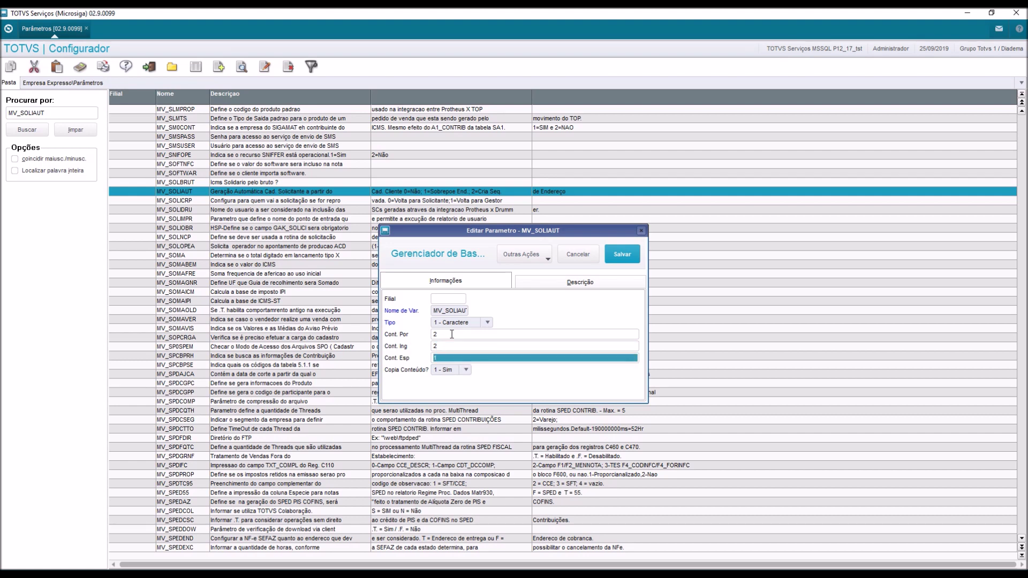
{"action": "left_click", "coordinate": [622, 254]}
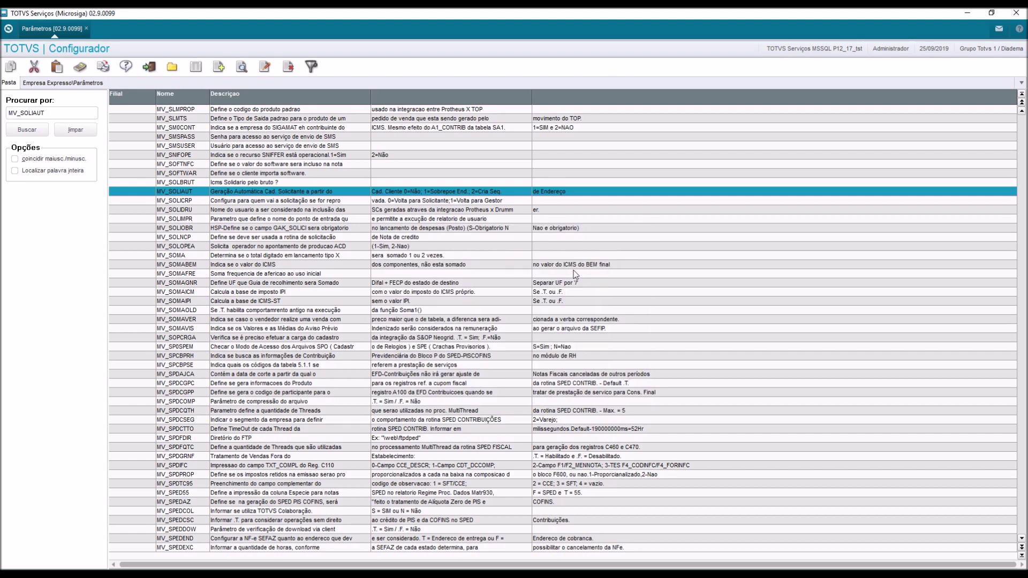
{"action": "left_click", "coordinate": [150, 72]}
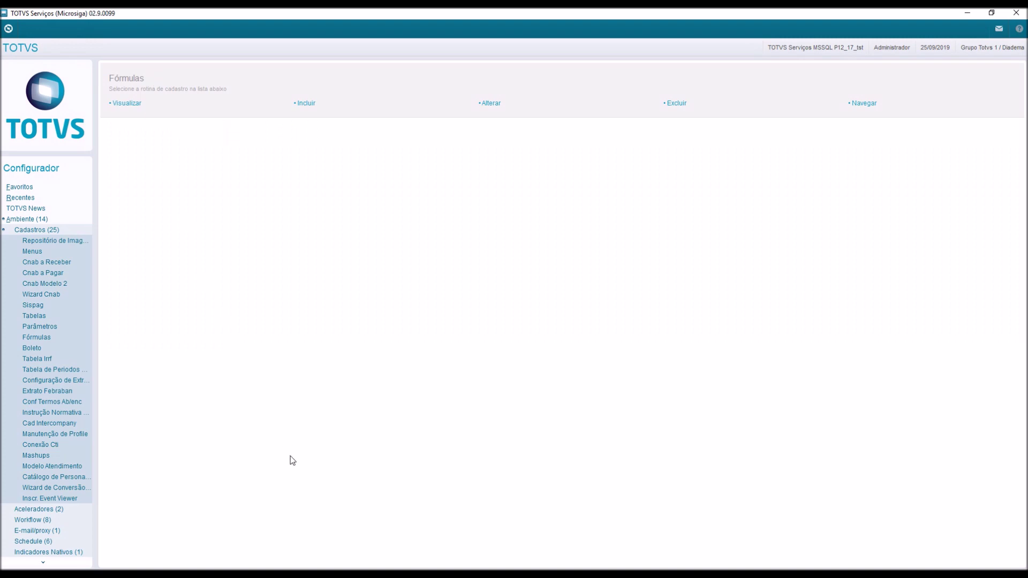
In the TMS window, open Cadastros > Clientes and select GTW CONSTRUCOES LTDA.
{"action": "left_click", "coordinate": [315, 560]}
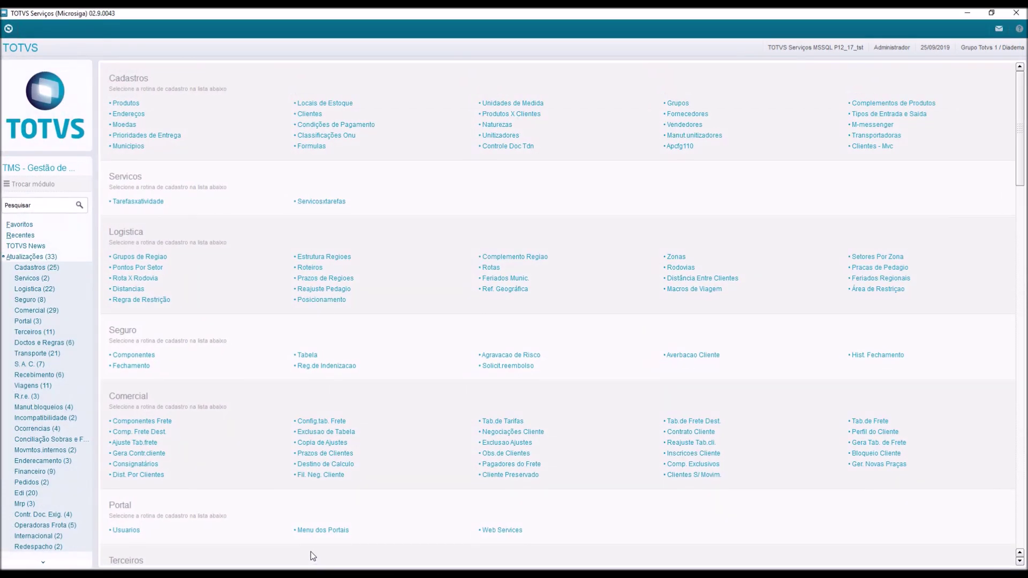
{"action": "left_click", "coordinate": [60, 267]}
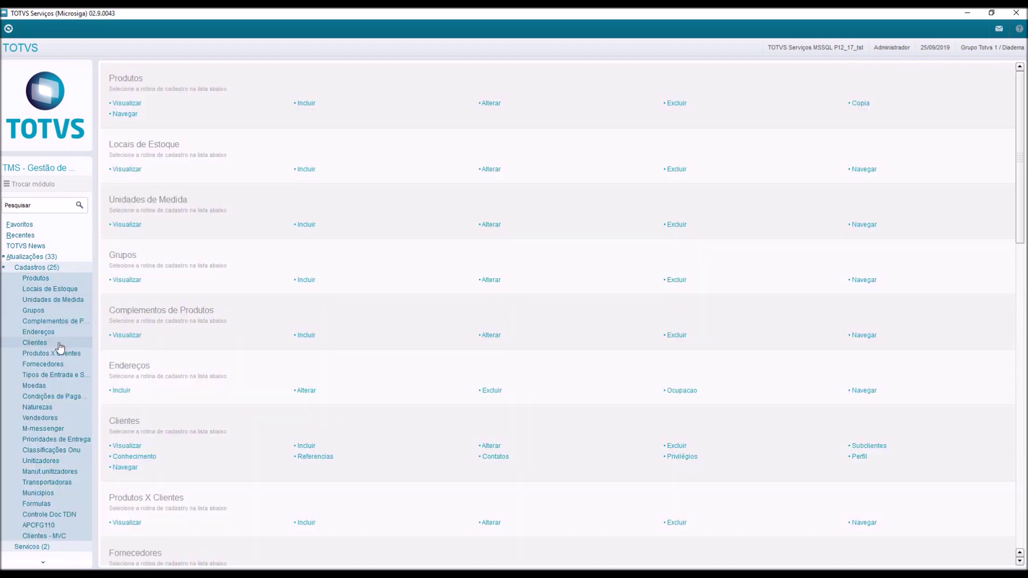
{"action": "left_click", "coordinate": [59, 343]}
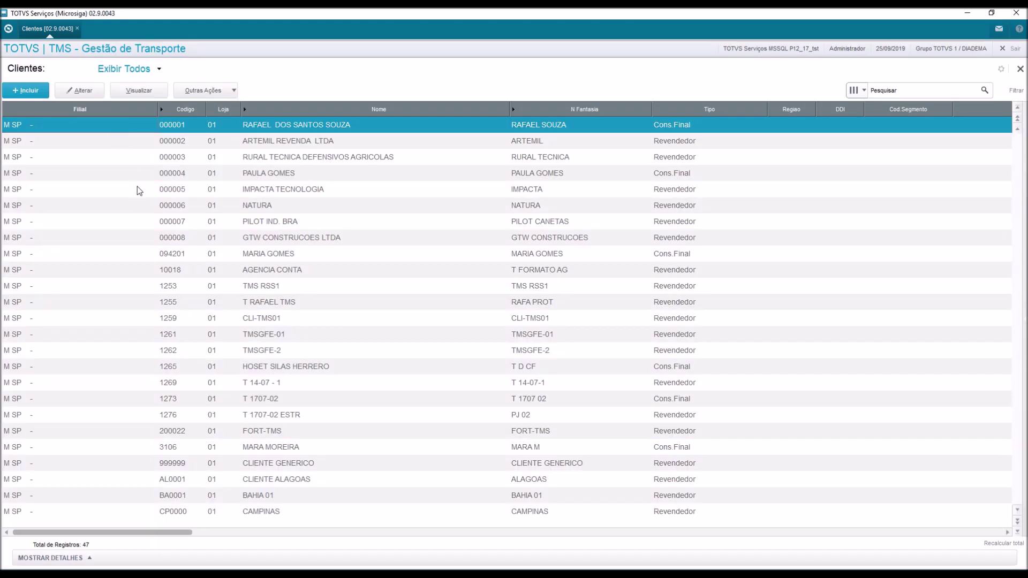
{"action": "left_click", "coordinate": [225, 239]}
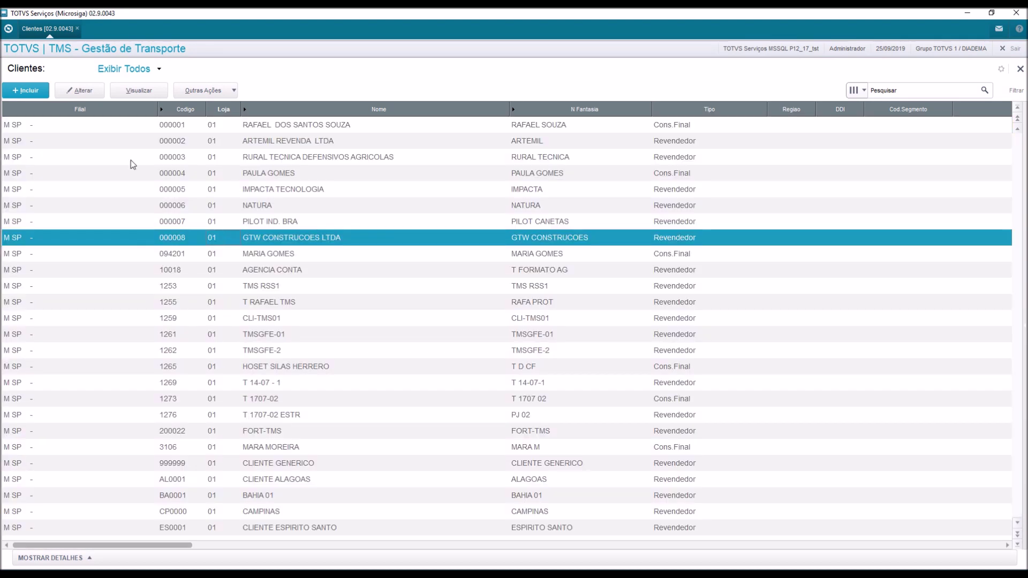
Change the client's street number to 1500 and district to LAPA, then save.
{"action": "left_click", "coordinate": [88, 91]}
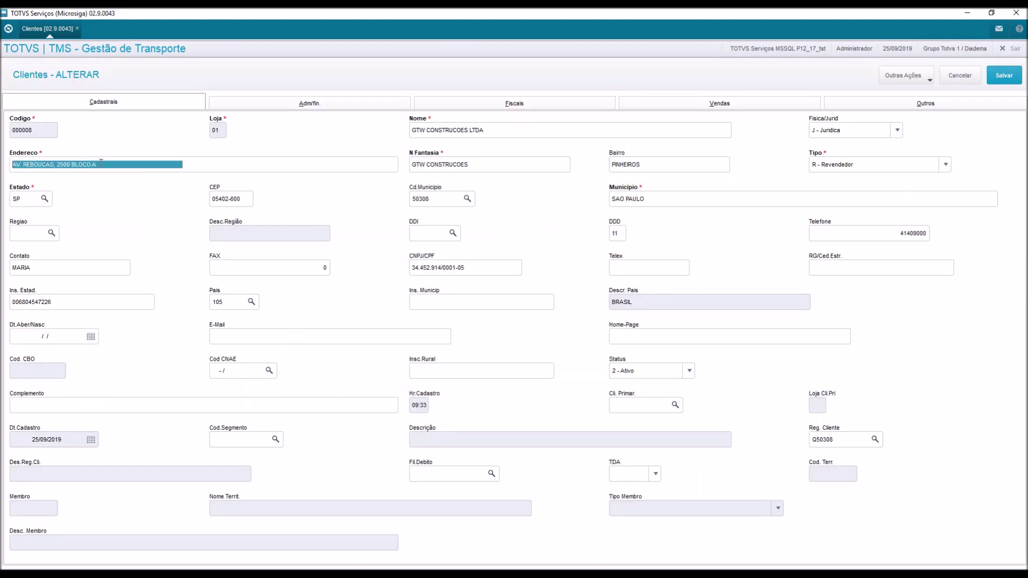
{"action": "left_click", "coordinate": [103, 168]}
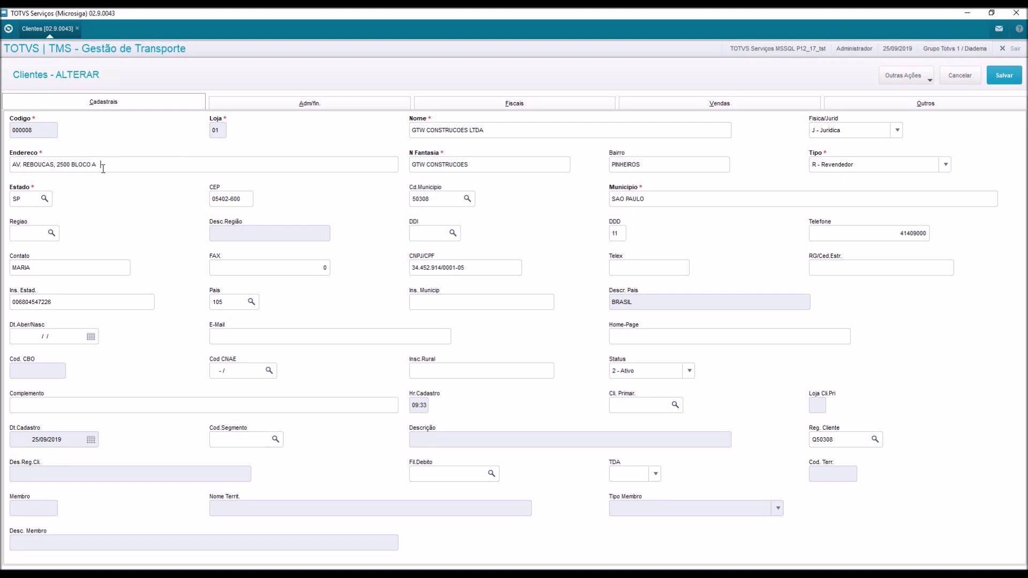
{"action": "key", "text": "BackSpace"}
{"action": "key", "text": "BackSpace"}
{"action": "key", "text": "BackSpace"}
{"action": "key", "text": "BackSpace"}
{"action": "key", "text": "BackSpace"}
{"action": "key", "text": "BackSpace"}
{"action": "key", "text": "BackSpace"}
{"action": "key", "text": "BackSpace"}
{"action": "key", "text": "BackSpace"}
{"action": "key", "text": "BackSpace"}
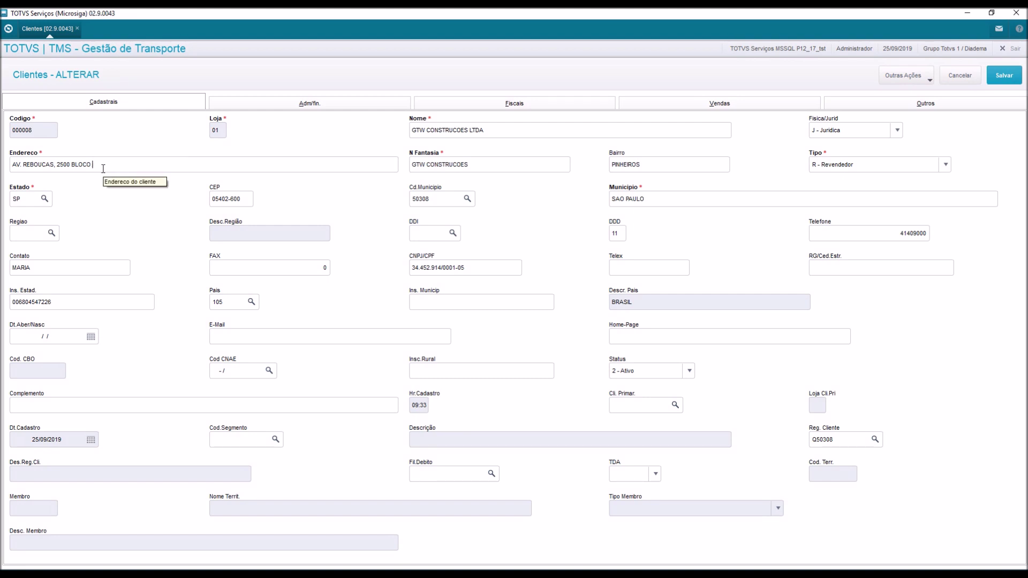
{"action": "key", "text": "BackSpace"}
{"action": "key", "text": "BackSpace"}
{"action": "key", "text": "BackSpace"}
{"action": "type", "text": "1500"}
{"action": "key", "text": "Tab"}
{"action": "key", "text": "Tab"}
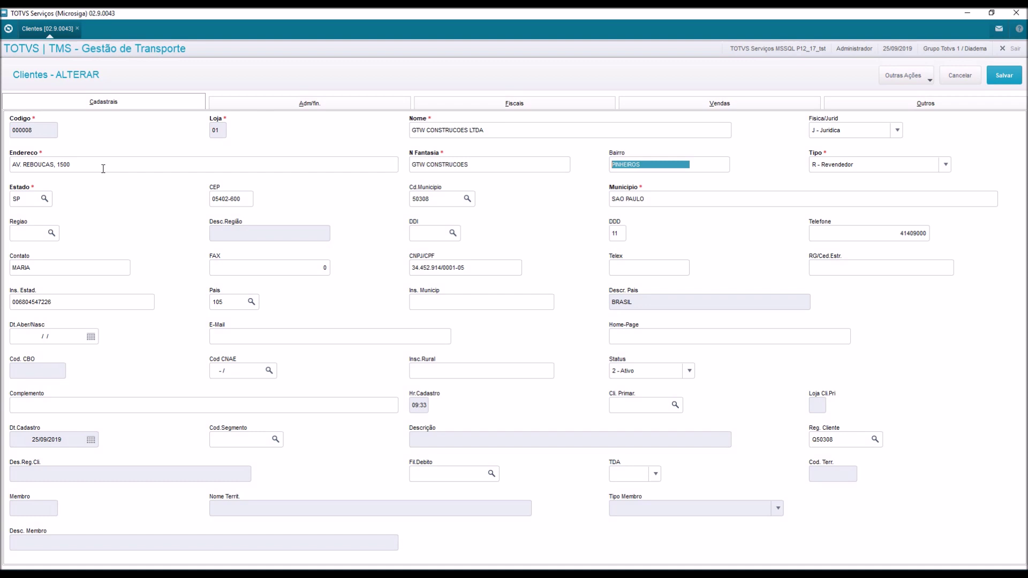
{"action": "type", "text": "LAPA"}
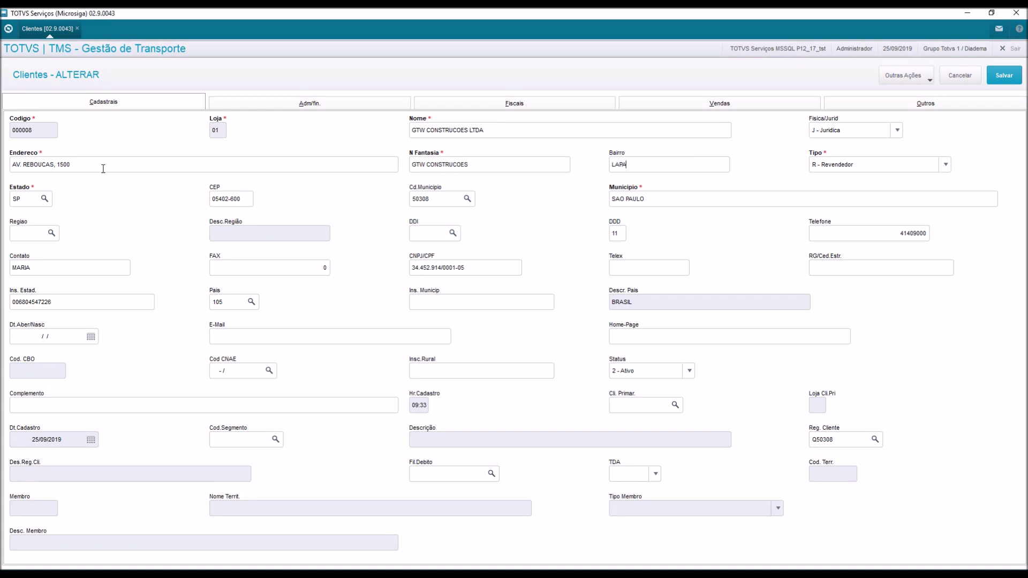
{"action": "key", "text": "Tab"}
{"action": "left_click", "coordinate": [1002, 75]}
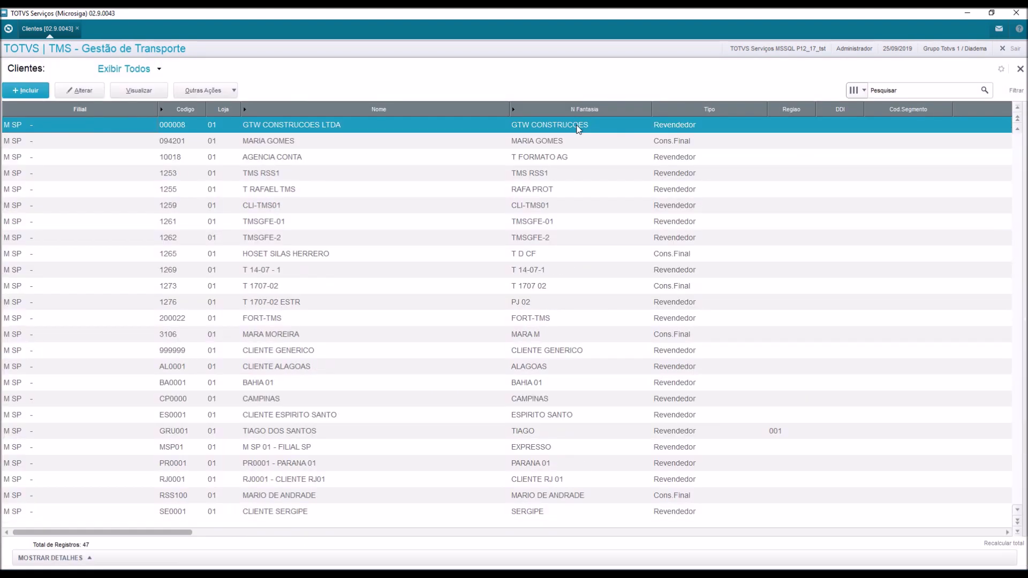
Open S.A.C. > Solicitantes and view the last requester, 000000030 (GTW CONSTRUCOES LTDA).
{"action": "left_click", "coordinate": [1020, 70]}
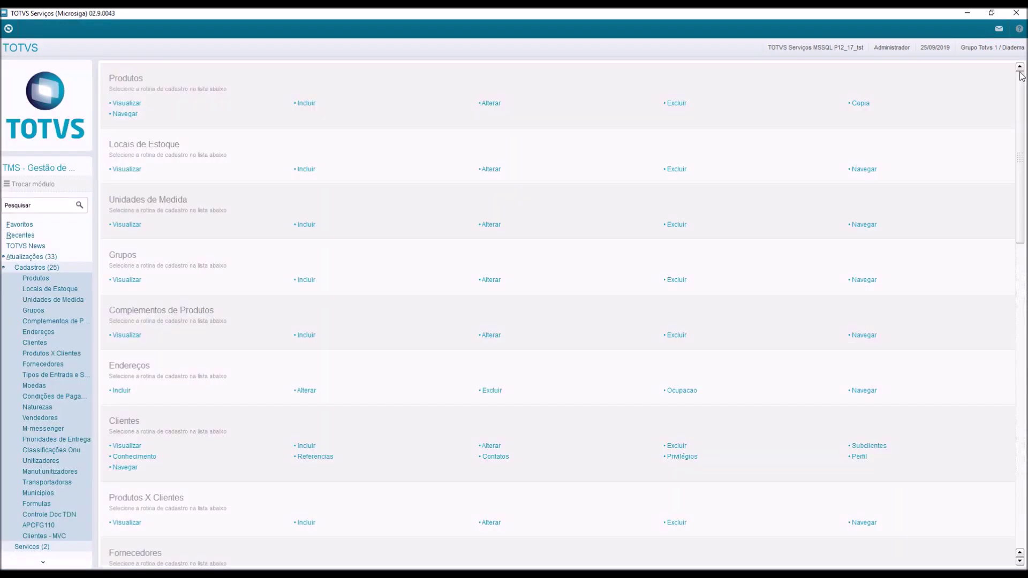
{"action": "left_click", "coordinate": [44, 268]}
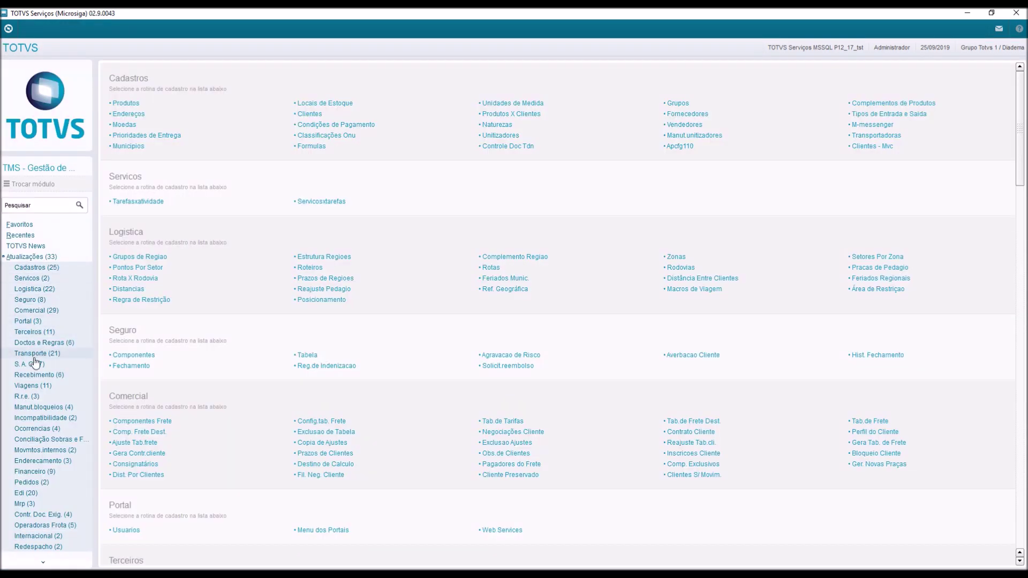
{"action": "left_click", "coordinate": [30, 364]}
{"action": "left_click", "coordinate": [39, 376]}
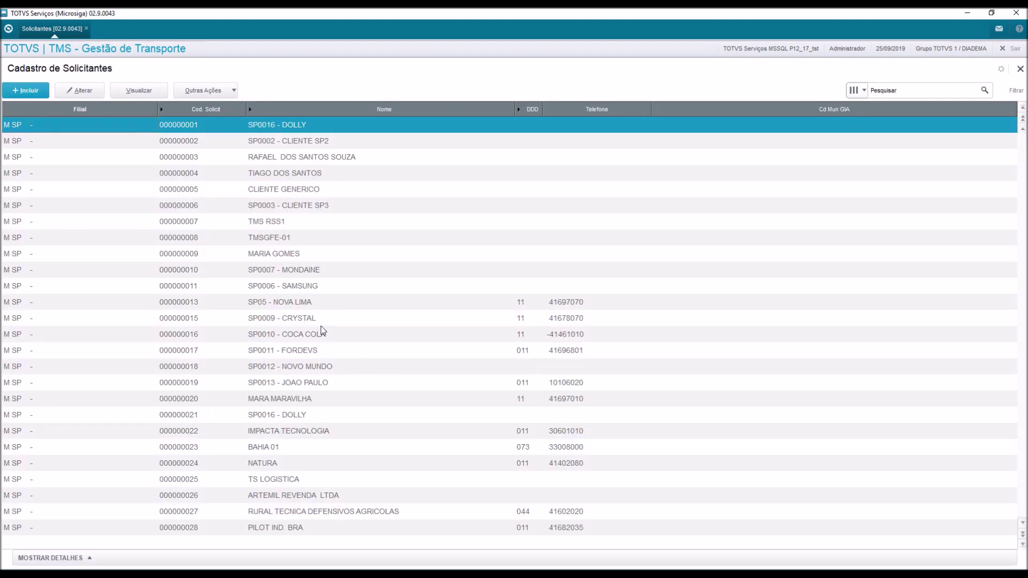
{"action": "left_click", "coordinate": [1022, 535]}
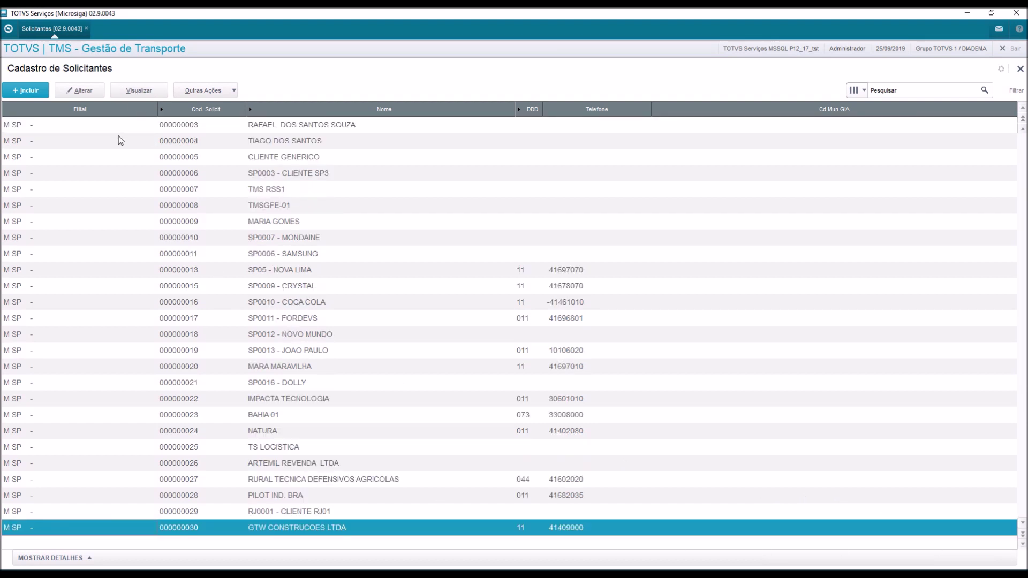
{"action": "left_click", "coordinate": [130, 92]}
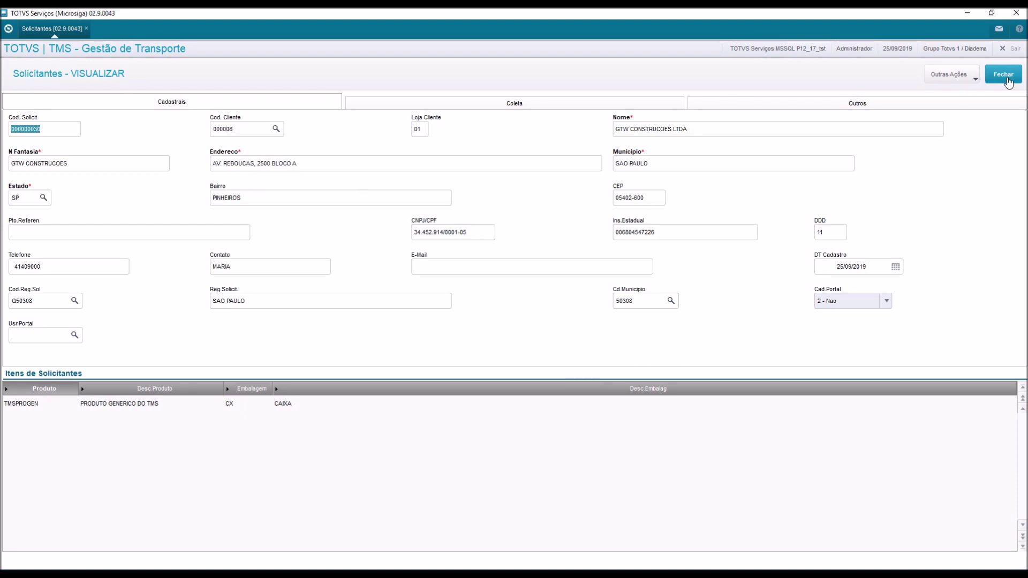
{"action": "left_click", "coordinate": [1004, 77]}
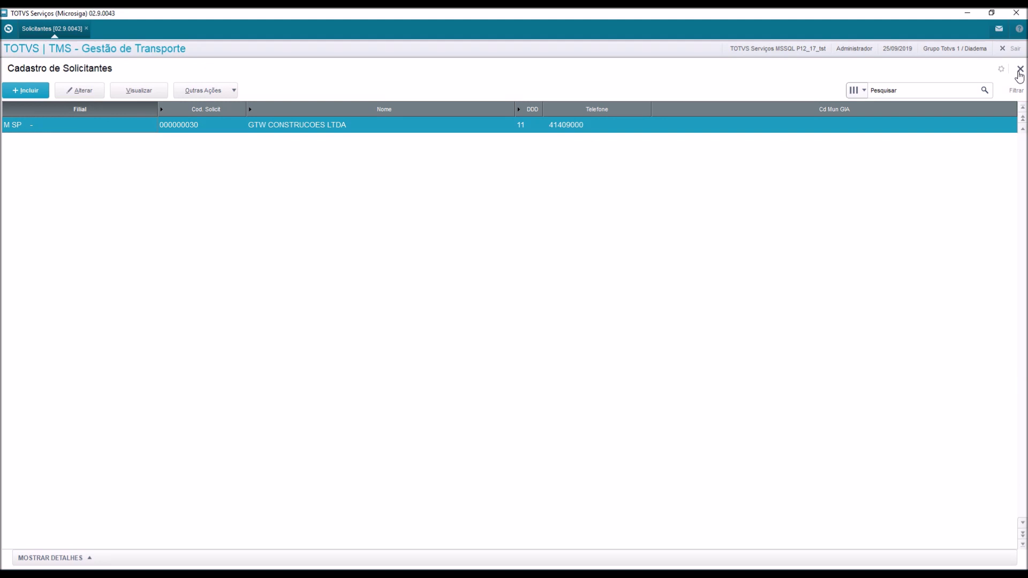
Close Solicitantes and open Endereços de Solicitantes e Clientes from the S.A.C. menu.
{"action": "left_click", "coordinate": [1020, 71]}
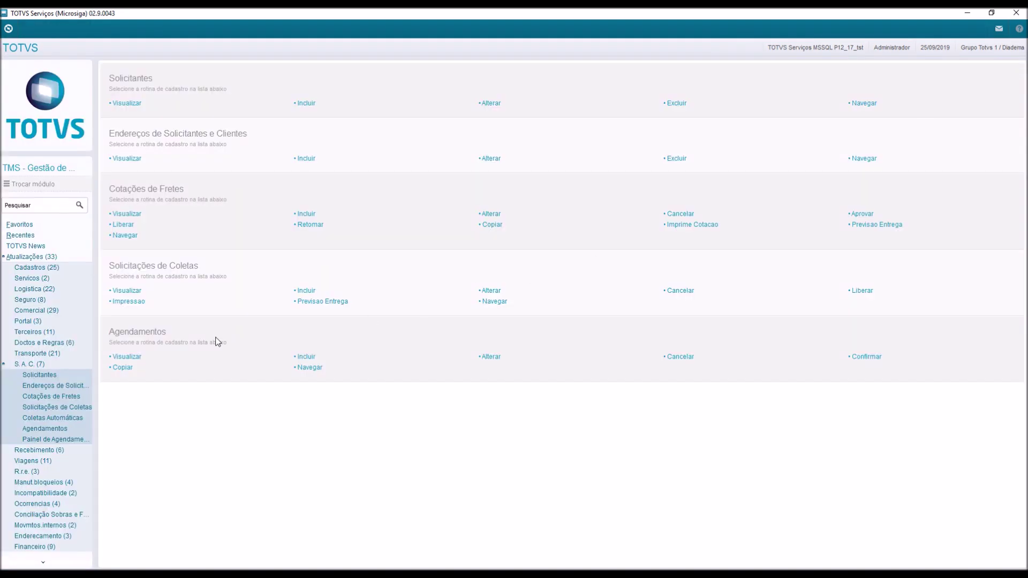
{"action": "left_click", "coordinate": [53, 387]}
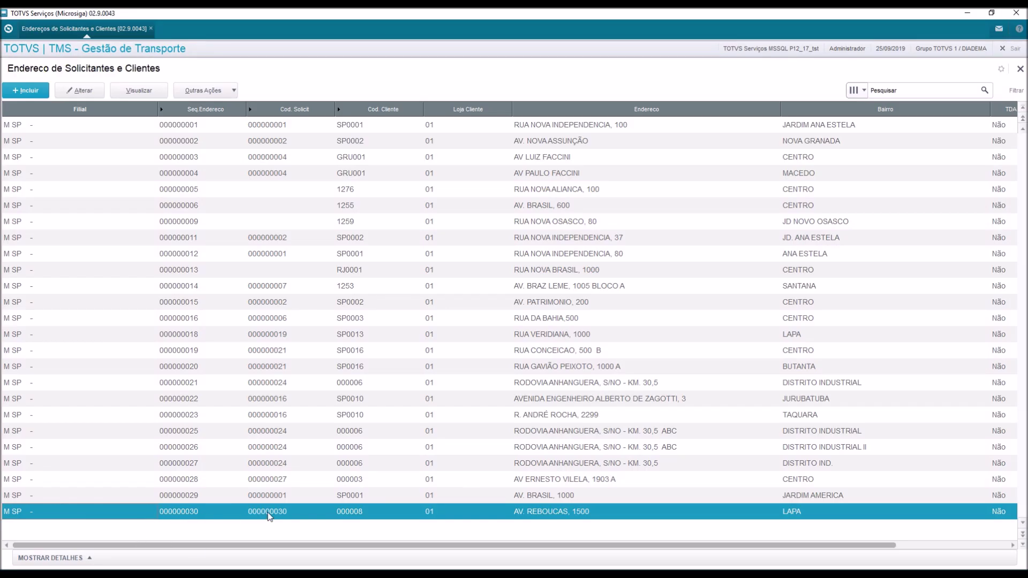
View address record 000000030 and close its details.
{"action": "left_click", "coordinate": [139, 92]}
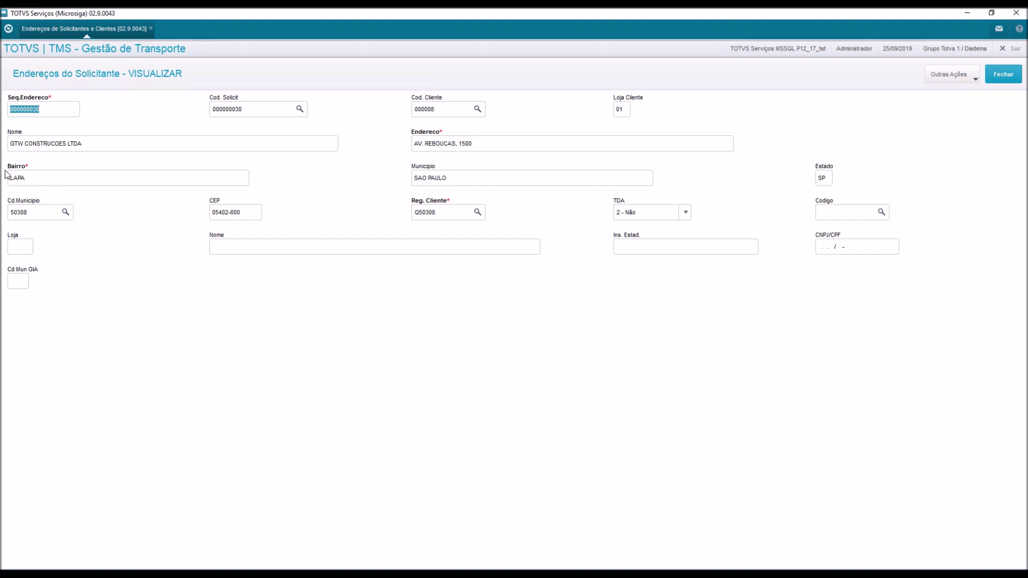
{"action": "left_click", "coordinate": [1004, 81]}
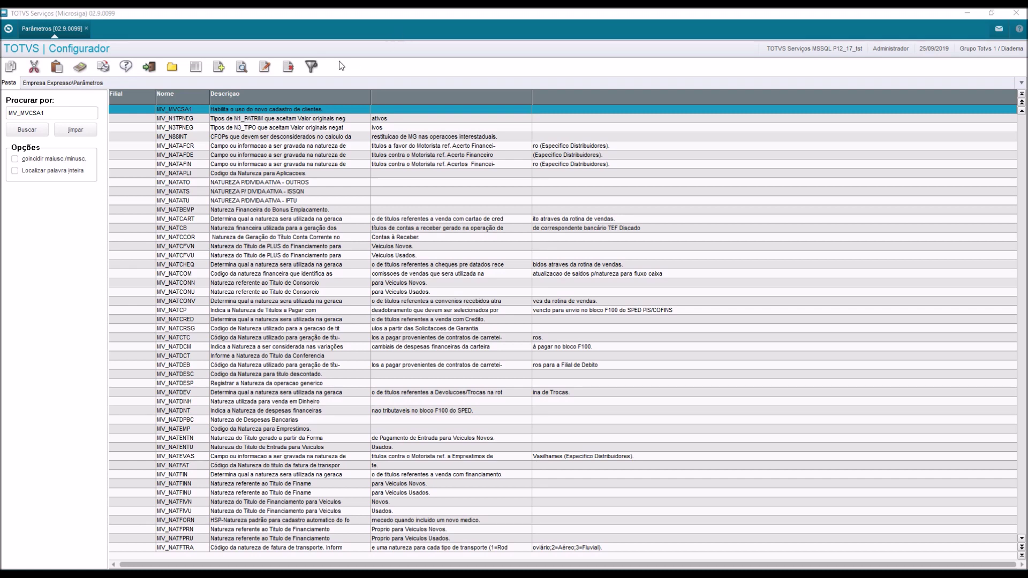
Set MV_MVCSA1's contents to .T., save, and return to the TMS module window.
{"action": "left_click", "coordinate": [265, 66]}
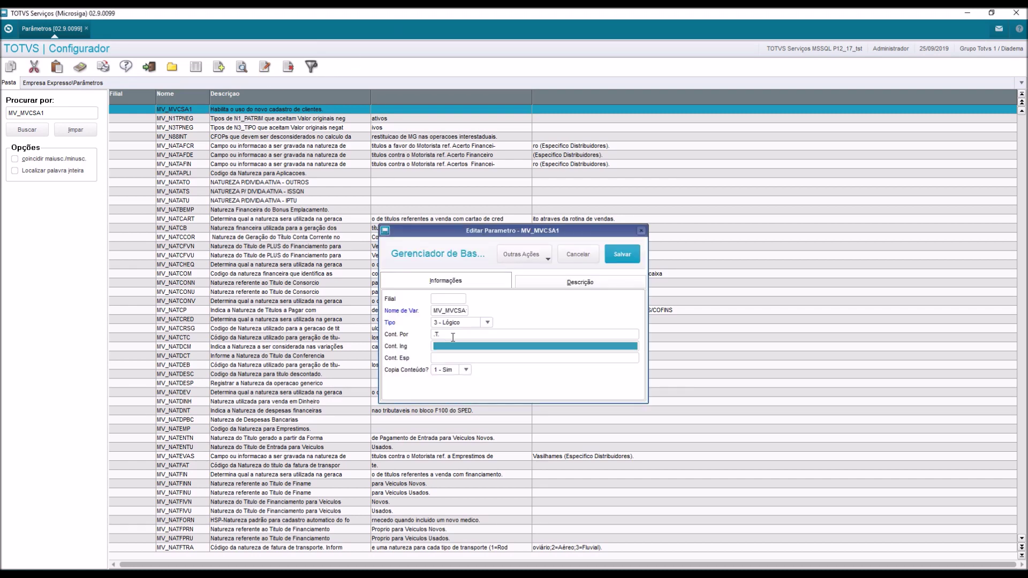
{"action": "type", "text": ".T"}
{"action": "key", "text": "Tab"}
{"action": "type", "text": ".T"}
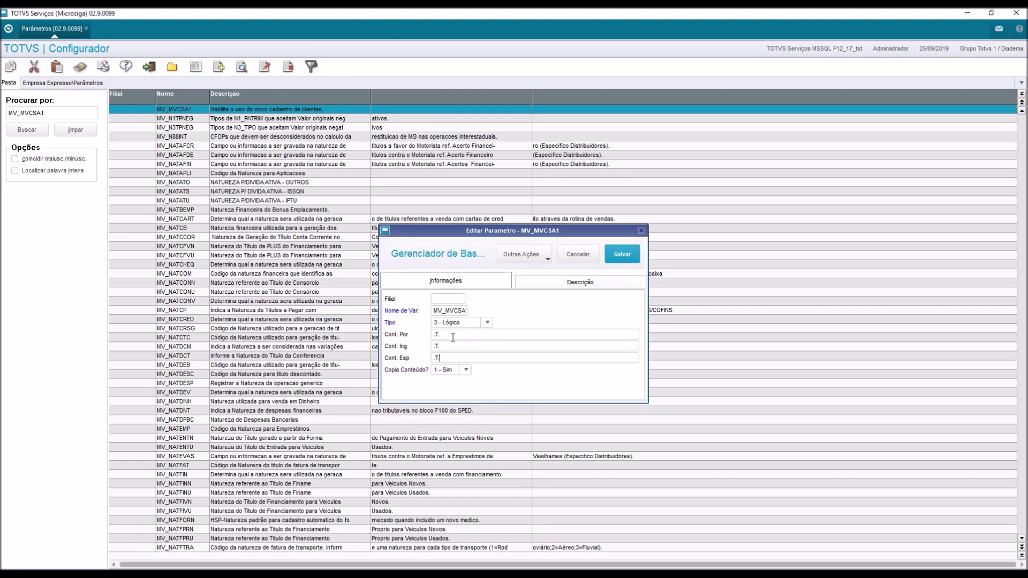
{"action": "type", "text": "."}
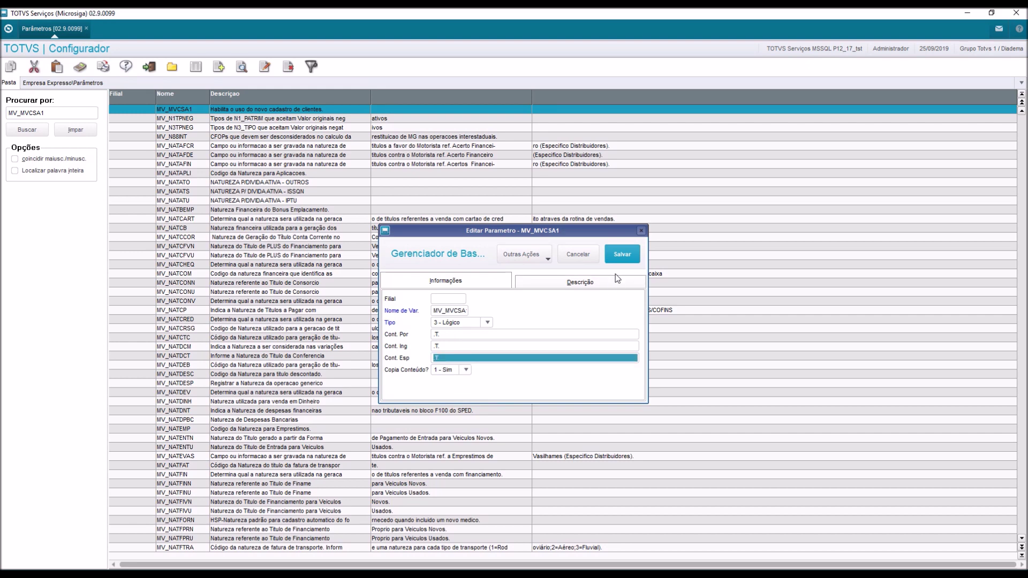
{"action": "left_click", "coordinate": [619, 259]}
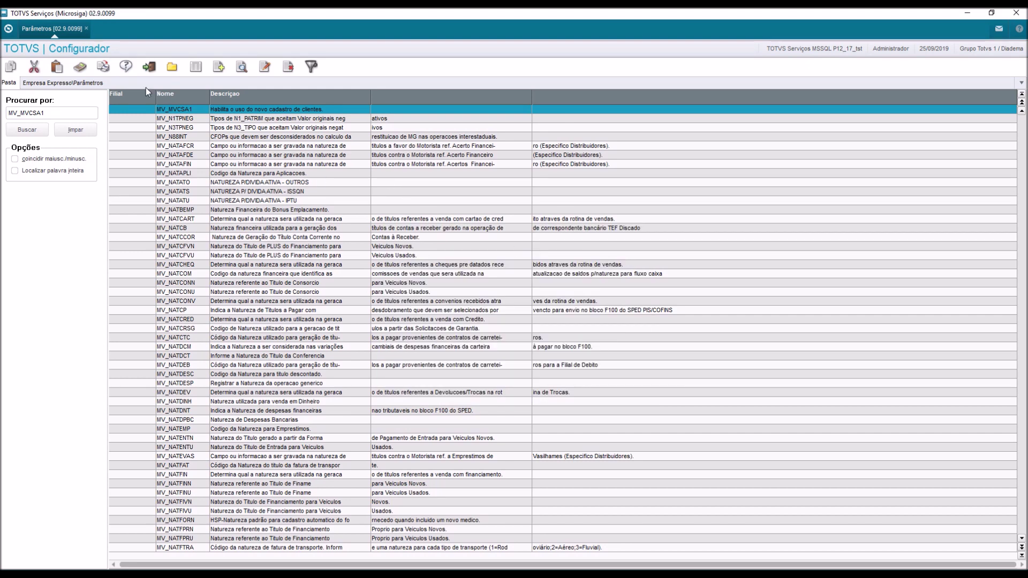
{"action": "left_click", "coordinate": [149, 68]}
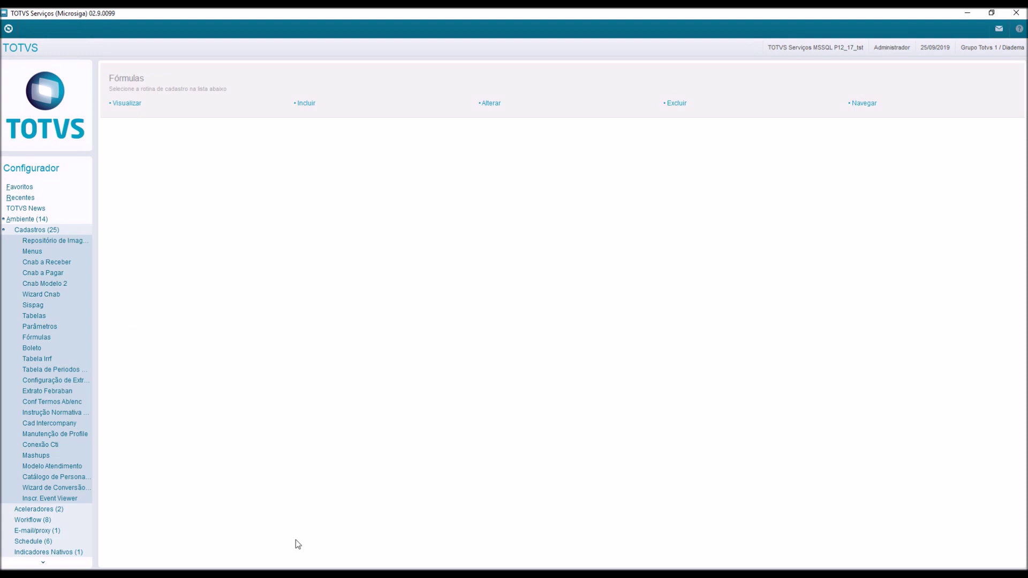
{"action": "left_click", "coordinate": [236, 545]}
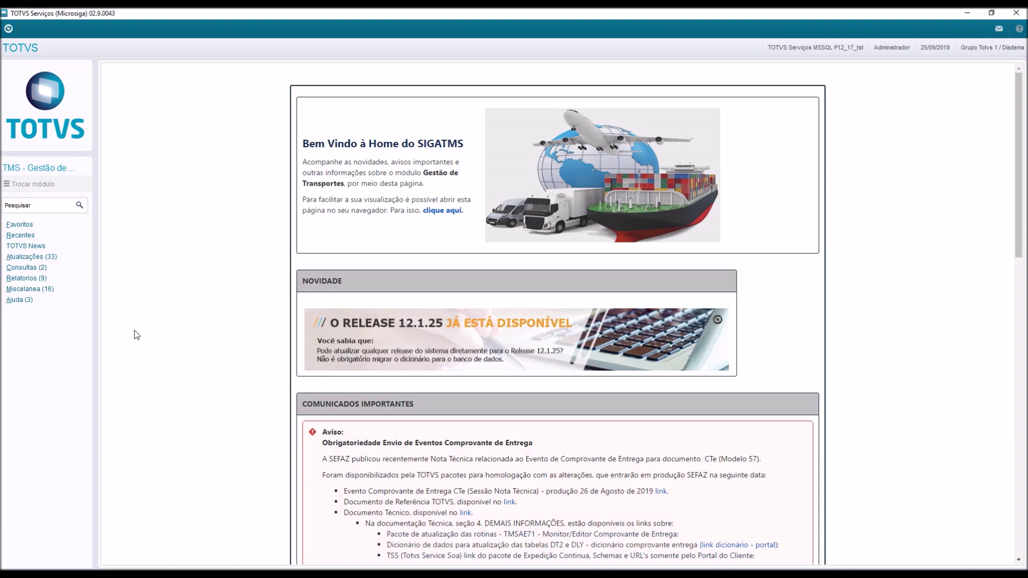
Go to Atualizações > Cadastros > Clientes - MVC to open the MVC client register.
{"action": "left_click", "coordinate": [53, 258]}
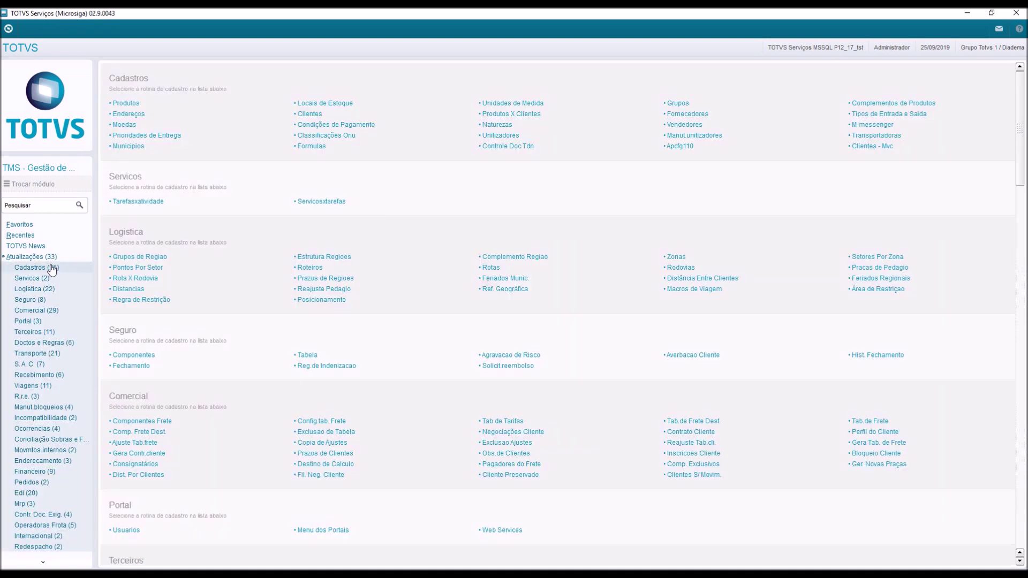
{"action": "left_click", "coordinate": [51, 267]}
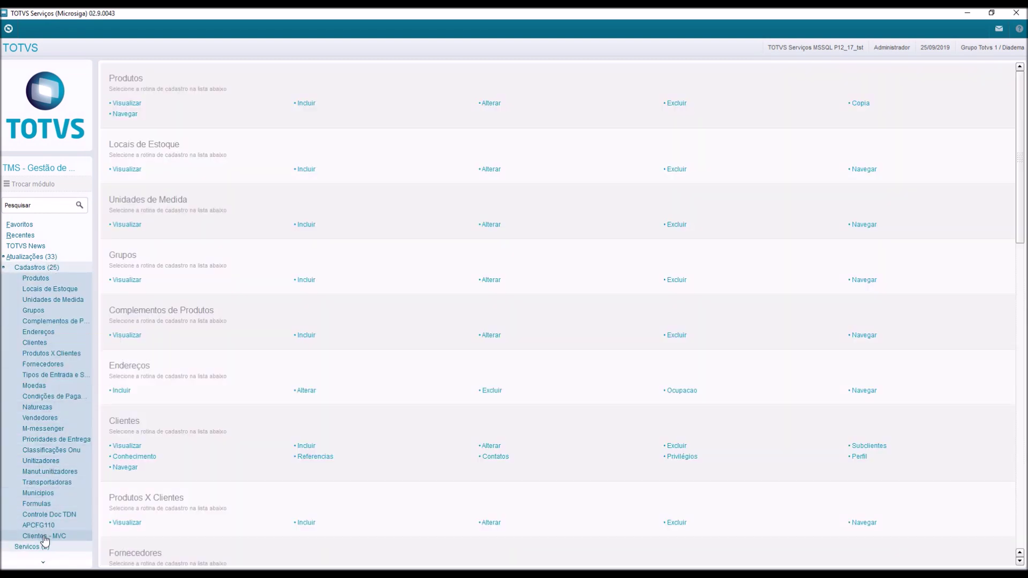
{"action": "left_click", "coordinate": [45, 541]}
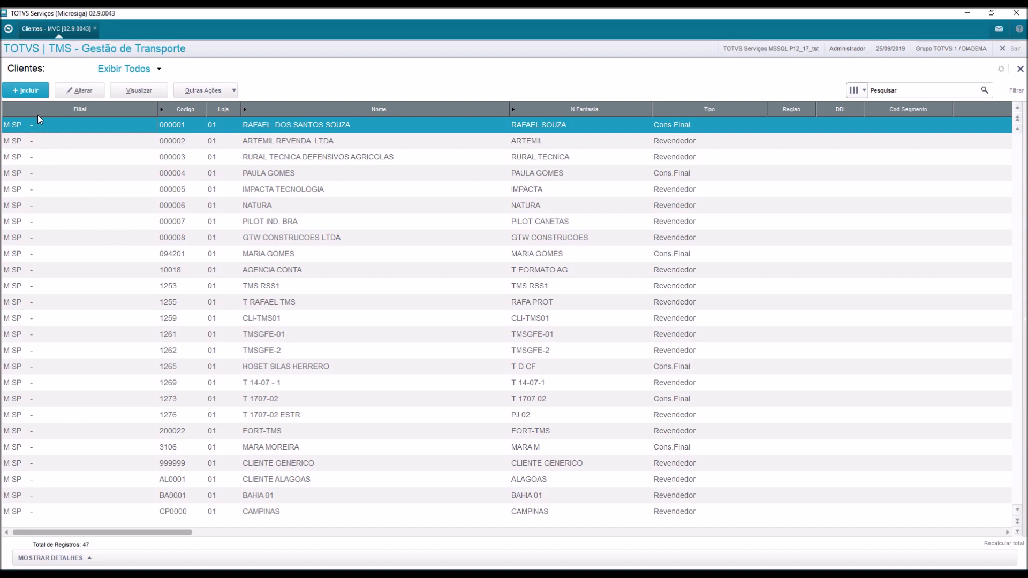
Start a new client with code 000009, name ORION TRANSPORTES LTDA, as a legal entity.
{"action": "left_click", "coordinate": [29, 93]}
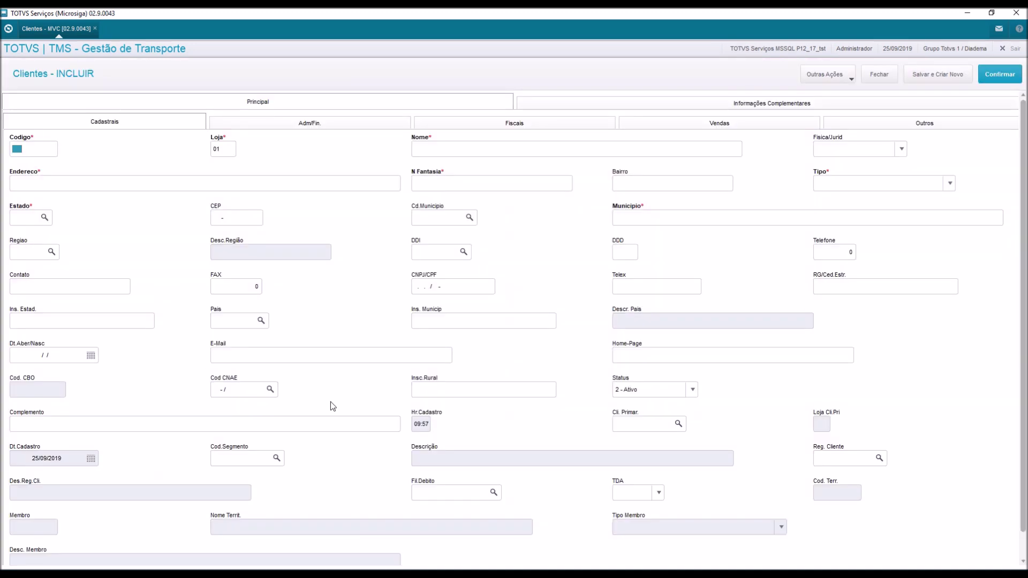
{"action": "type", "text": "000009"}
{"action": "key", "text": "Tab"}
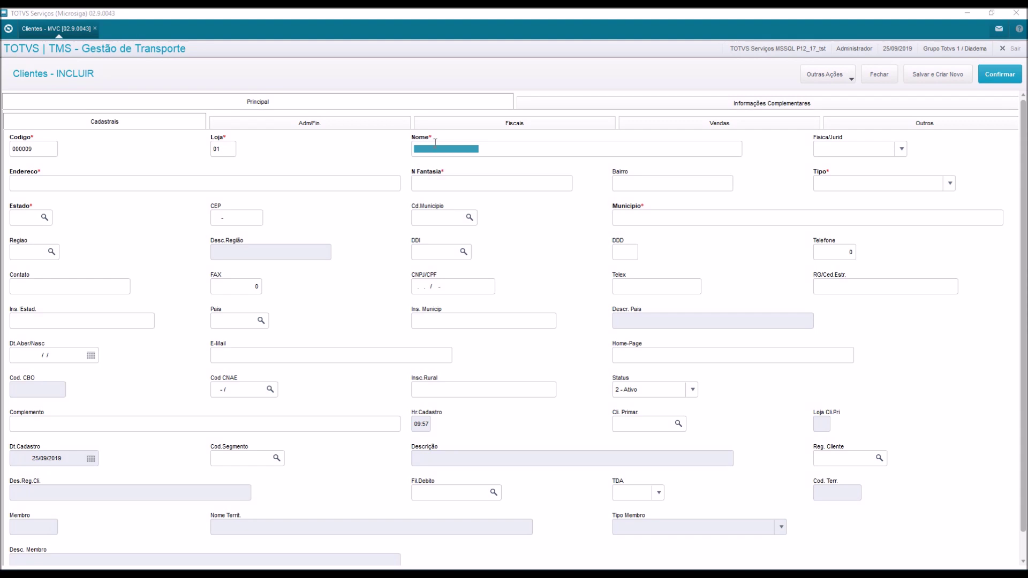
{"action": "type", "text": "O"}
{"action": "type", "text": "RIO"}
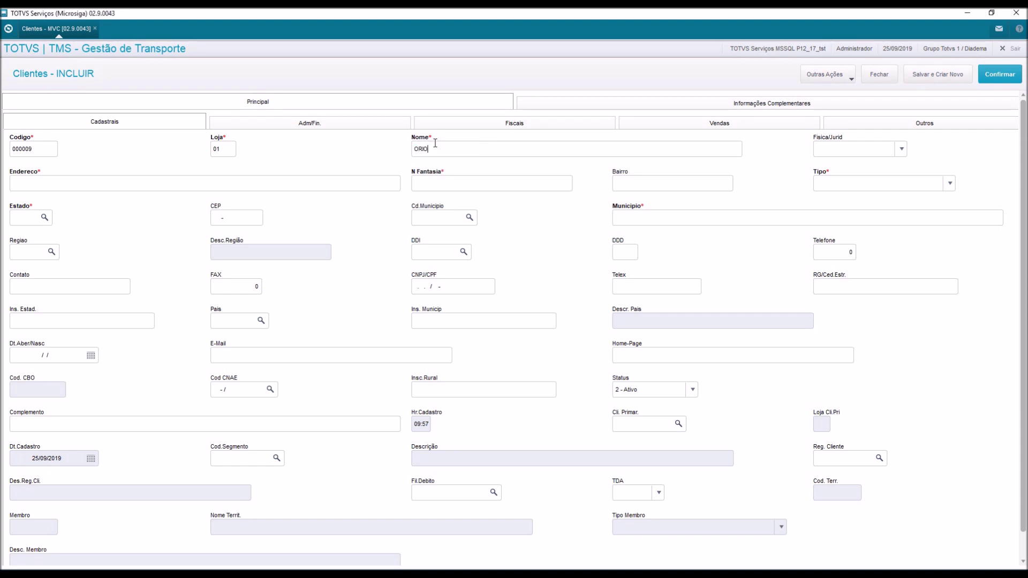
{"action": "type", "text": "N TRANSPORTES LTDA"}
{"action": "key", "text": "Tab"}
{"action": "key", "text": "j"}
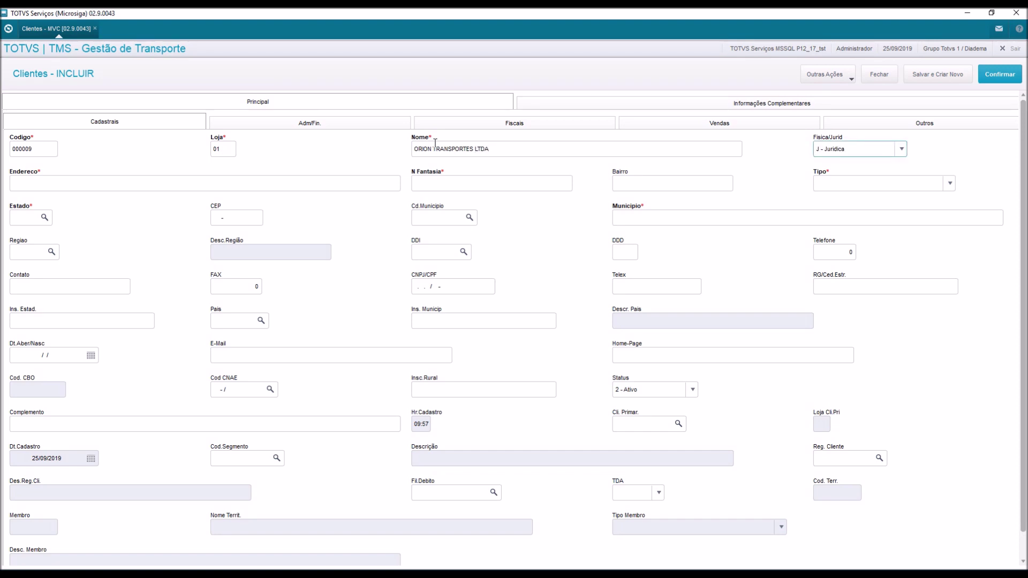
{"action": "key", "text": "Tab"}
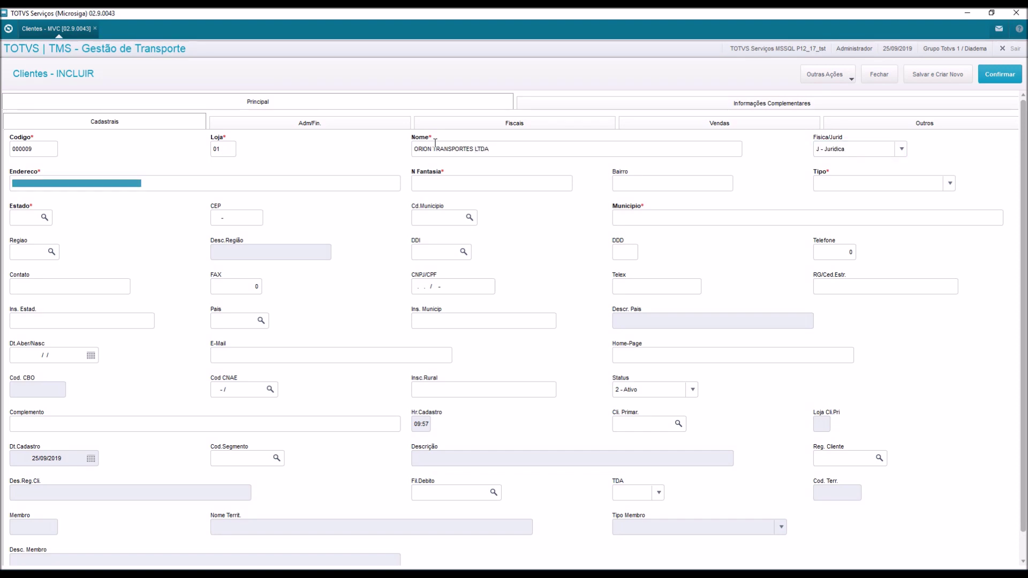
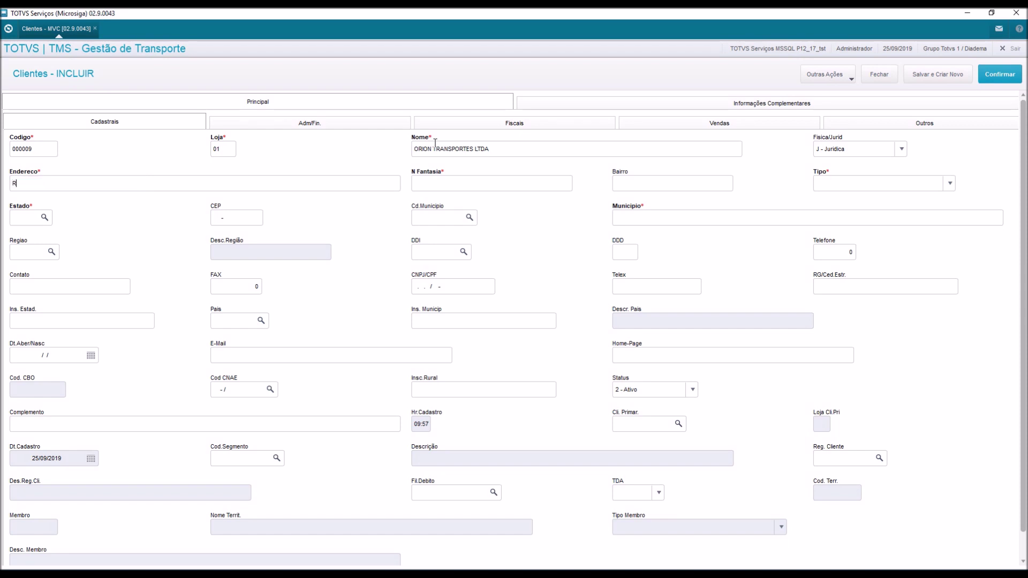
Enter the street address, trade name ORION TRANSPORTES, district LAPA, reseller type, state SP, postal code and municipality 50308.
{"action": "key", "text": "Tab"}
{"action": "type", "text": "ORION TRANSPORTES"}
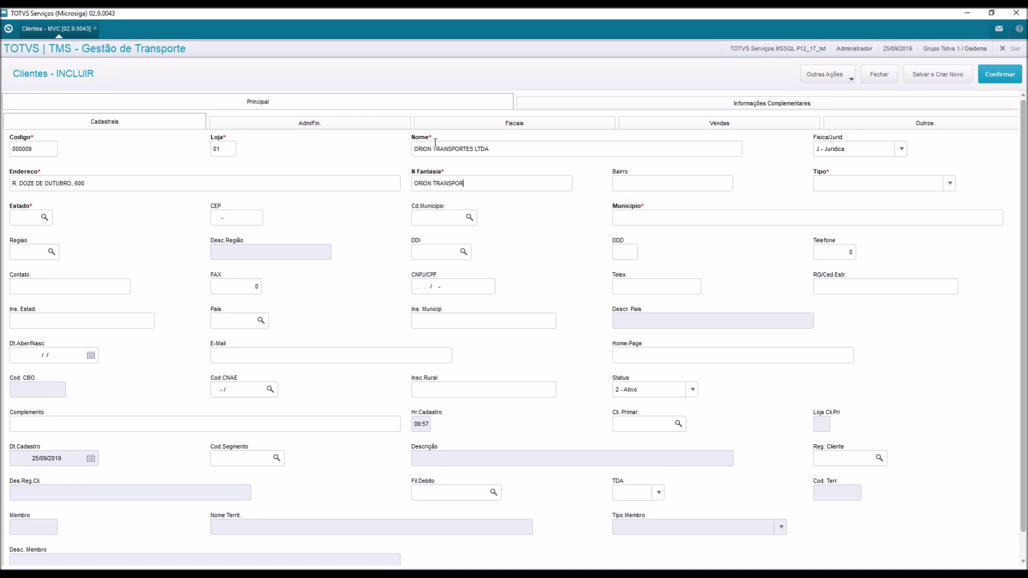
{"action": "key", "text": "Tab"}
{"action": "type", "text": "LAPA"}
{"action": "key", "text": "Tab"}
{"action": "key", "text": "r"}
{"action": "key", "text": "Tab"}
{"action": "type", "text": "SP"}
{"action": "key", "text": "Tab"}
{"action": "type", "text": "026"}
{"action": "type", "text": "75"}
{"action": "type", "text": "031"}
{"action": "type", "text": "5"}
{"action": "type", "text": "0308"}
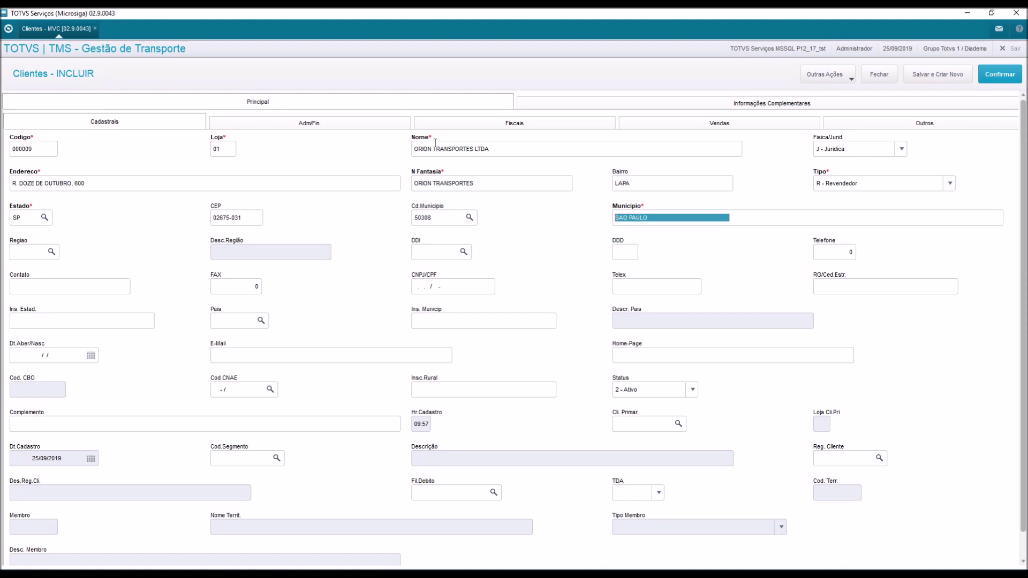
{"action": "key", "text": "Tab"}
{"action": "key", "text": "Tab"}
Enter area code 11, the phone number and the contact person's name.
{"action": "key", "text": "Tab"}
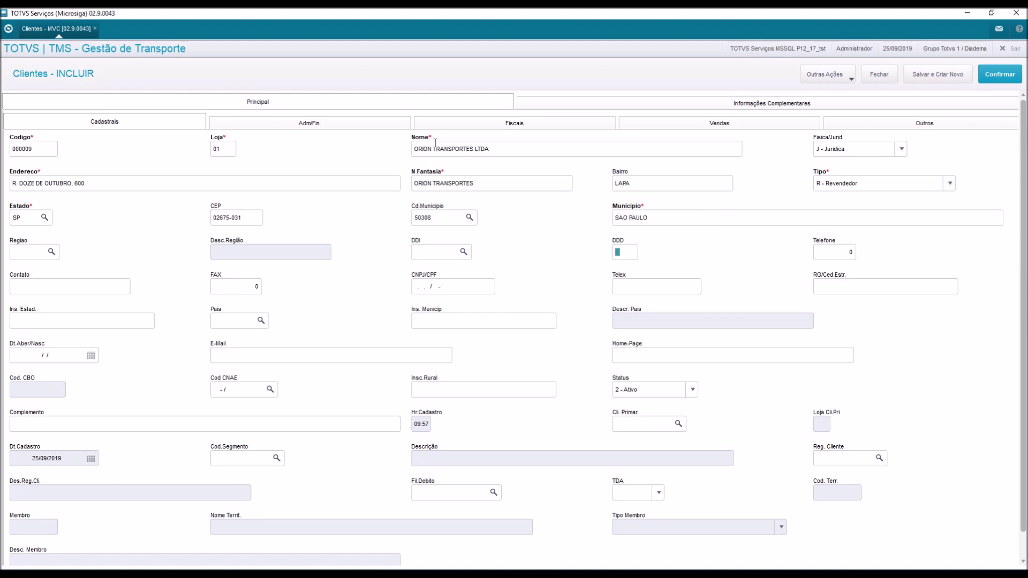
{"action": "key", "text": "Tab"}
{"action": "key", "text": "Tab"}
{"action": "type", "text": "JOAO CARLOS"}
{"action": "key", "text": "Tab"}
{"action": "key", "text": "Tab"}
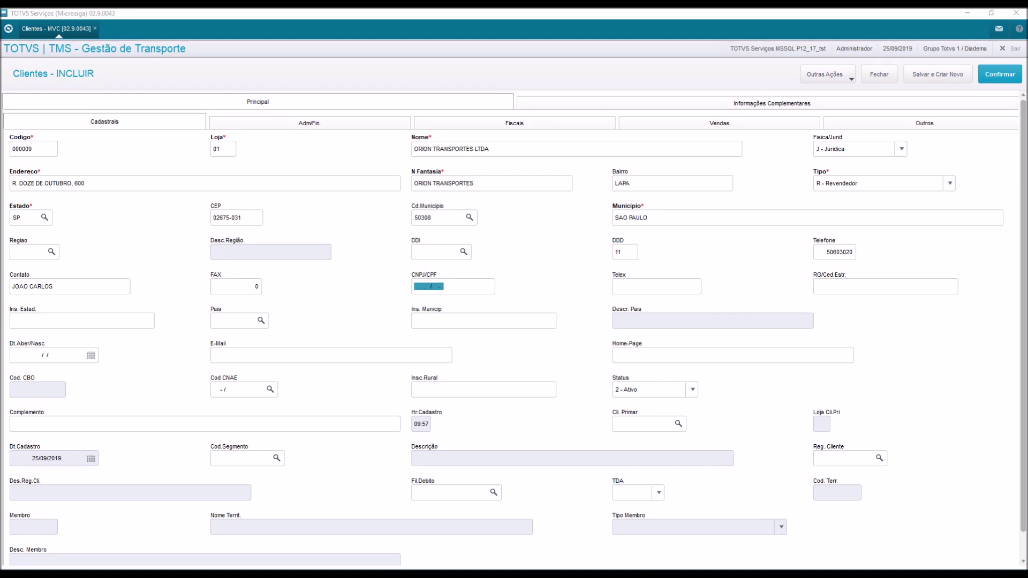
Paste the company's CNPJ and state registration number into the tax ID fields.
{"action": "left_click", "coordinate": [464, 289]}
{"action": "key", "text": "Tab"}
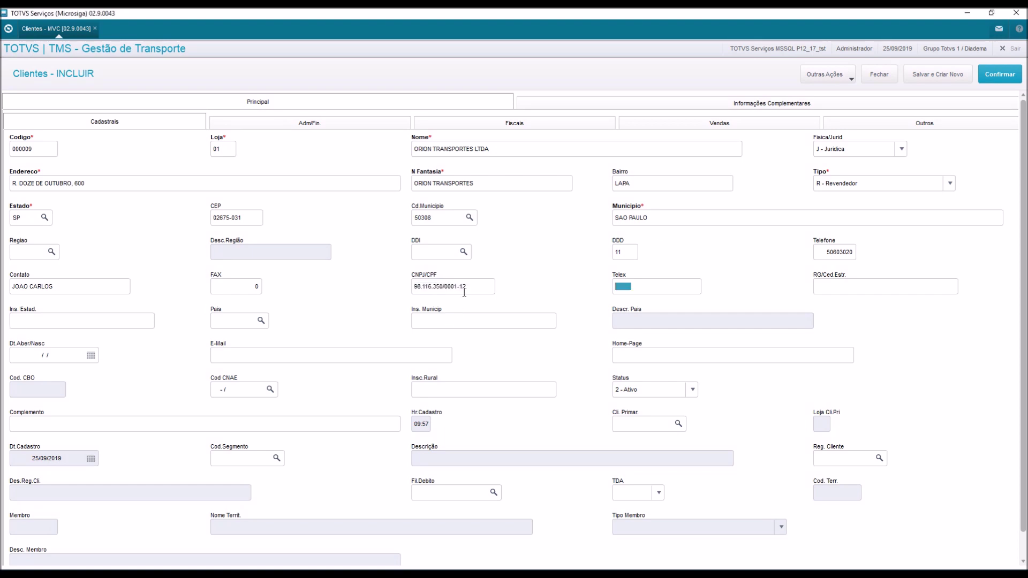
{"action": "key", "text": "Tab"}
{"action": "key", "text": "Tab"}
{"action": "key", "text": "alt+Tab"}
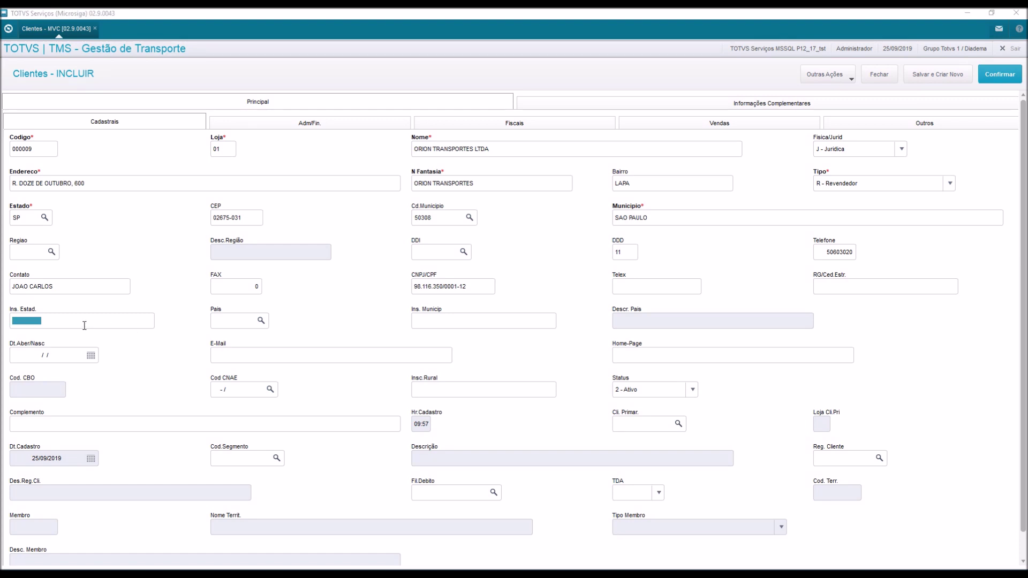
{"action": "key", "text": "alt+Tab"}
{"action": "key", "text": "ctrl+v"}
Set country 105 (BRASIL), client region 050308, and financial nature FATURA on the Adm/Fin. tab.
{"action": "left_click", "coordinate": [236, 321]}
{"action": "type", "text": "105"}
{"action": "key", "text": "Tab"}
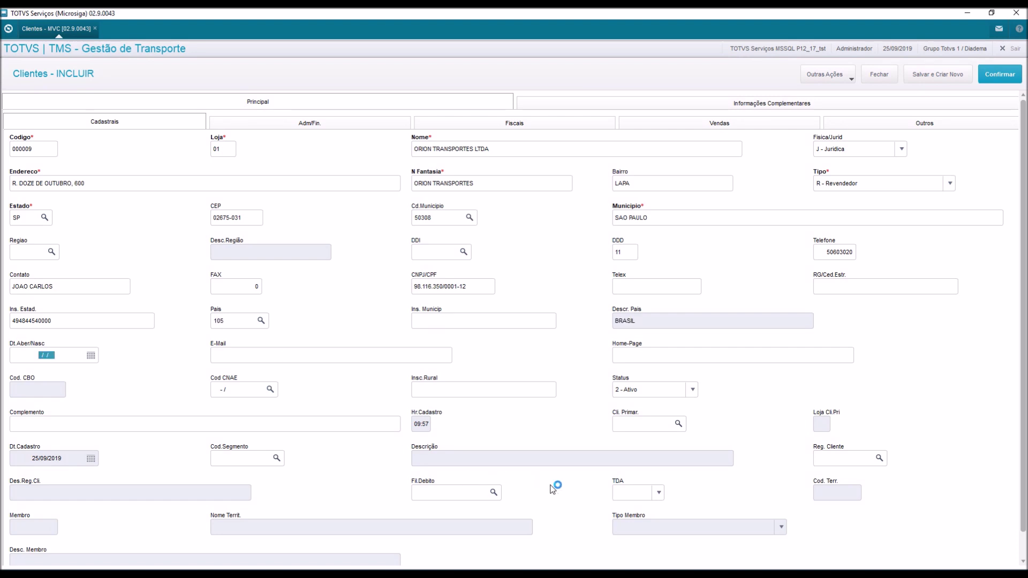
{"action": "left_click", "coordinate": [846, 464]}
{"action": "type", "text": "050308"}
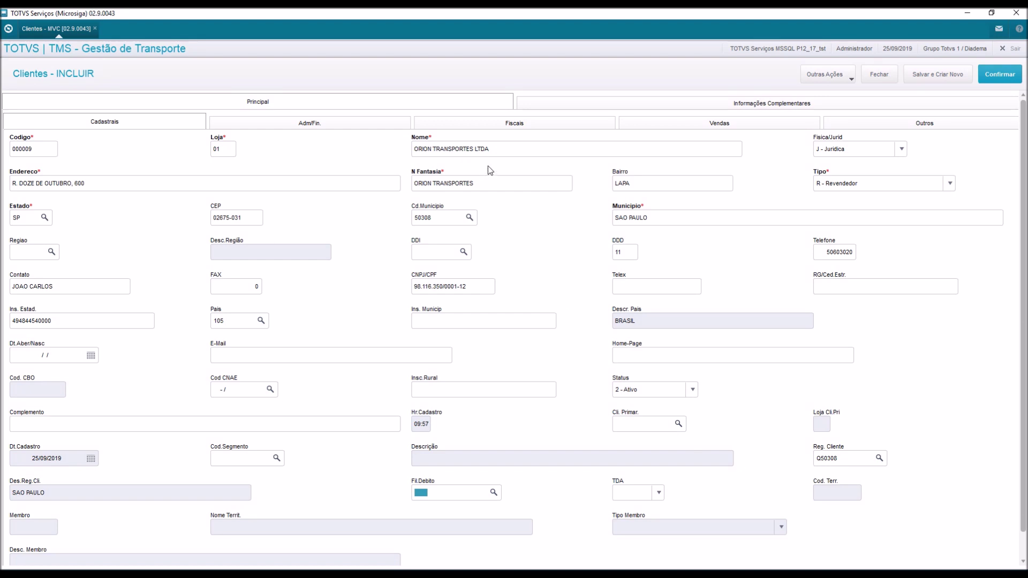
{"action": "left_click", "coordinate": [345, 129]}
{"action": "type", "text": "FATU"}
{"action": "key", "text": "Tab"}
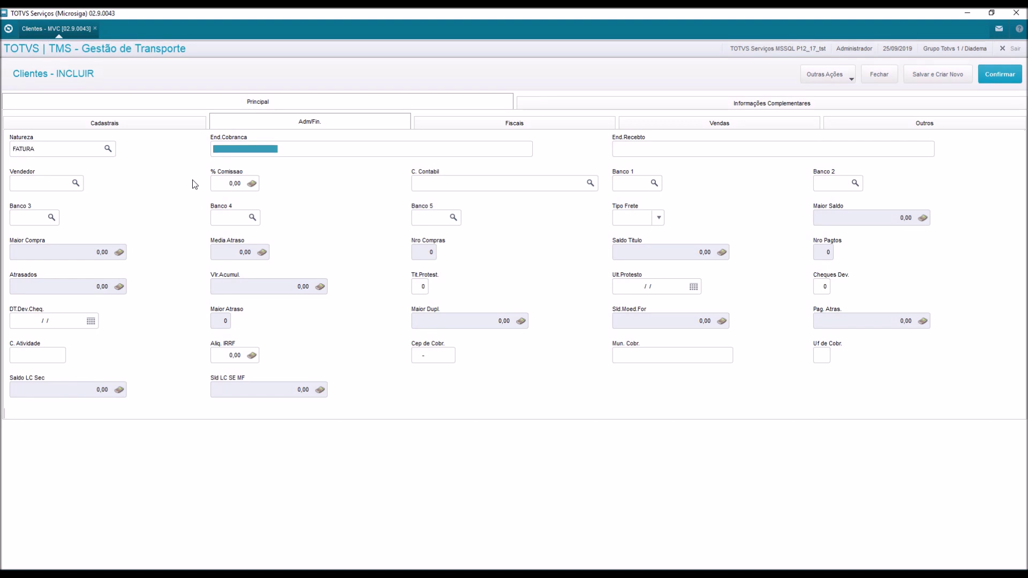
On the Vendas tab, set payment condition 010 and risk A.
{"action": "left_click", "coordinate": [674, 119]}
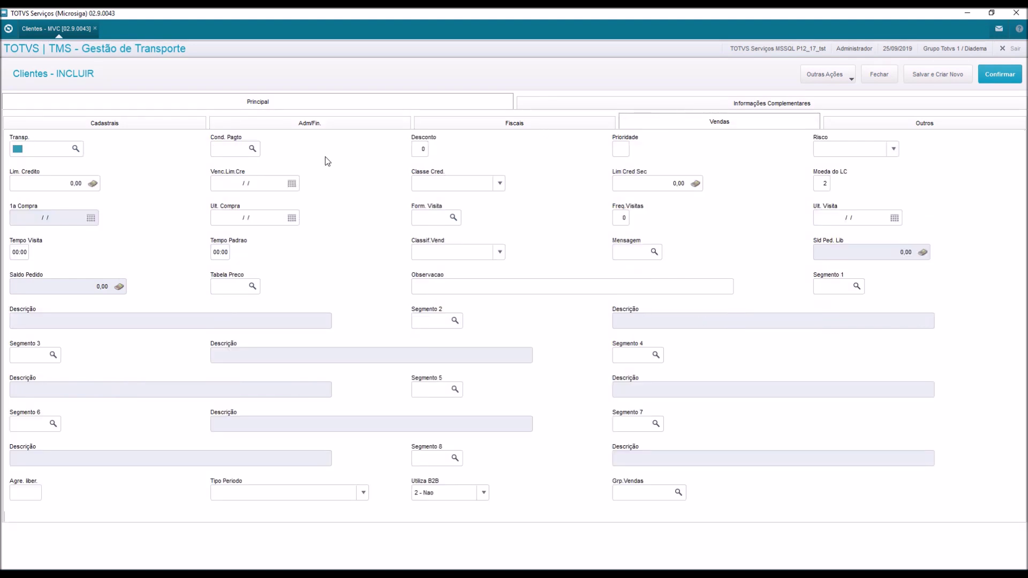
{"action": "key", "text": "Tab"}
{"action": "type", "text": "010"}
{"action": "key", "text": "Tab"}
{"action": "key", "text": "Tab"}
{"action": "key", "text": "Tab"}
{"action": "left_click", "coordinate": [868, 148]}
{"action": "left_click", "coordinate": [830, 161]}
Confirm the new client record and close the success message.
{"action": "left_click", "coordinate": [156, 125]}
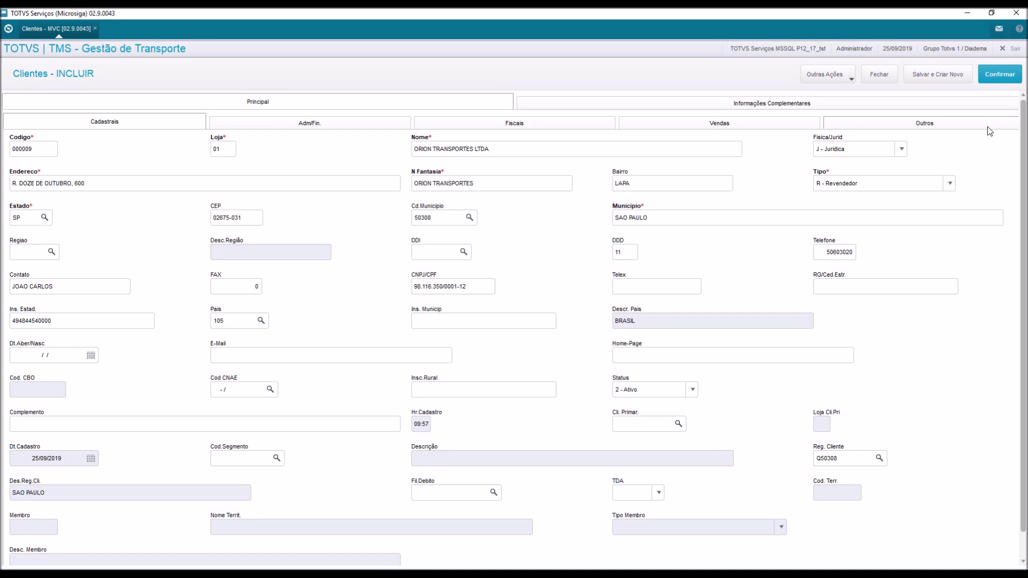
{"action": "left_click", "coordinate": [994, 78]}
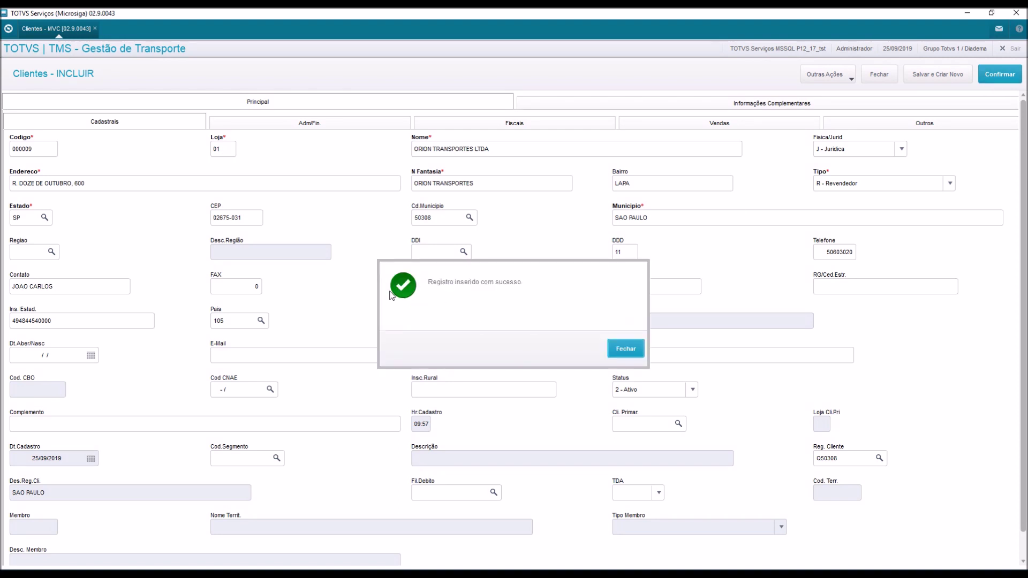
{"action": "left_click", "coordinate": [619, 353]}
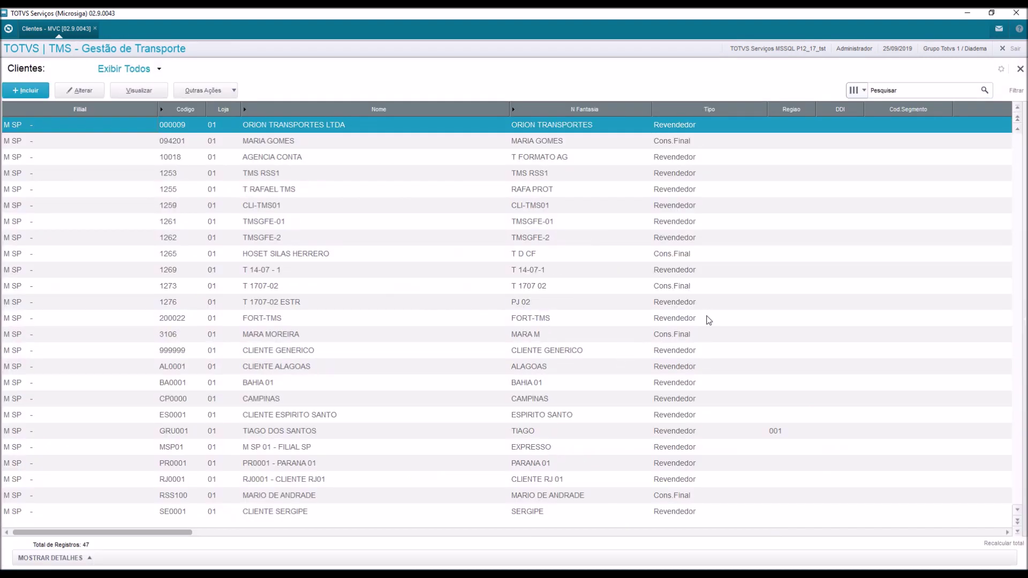
Close the client list and view requester 000000031 (ORION TRANSPORTES LTDA) in S.A.C. Solicitantes.
{"action": "left_click", "coordinate": [1020, 68]}
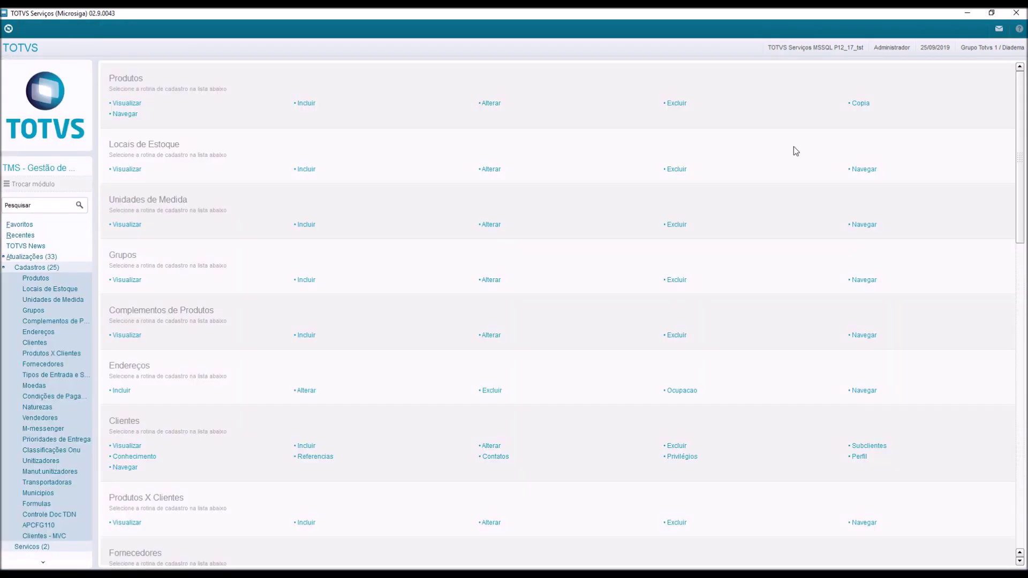
{"action": "left_click", "coordinate": [56, 268]}
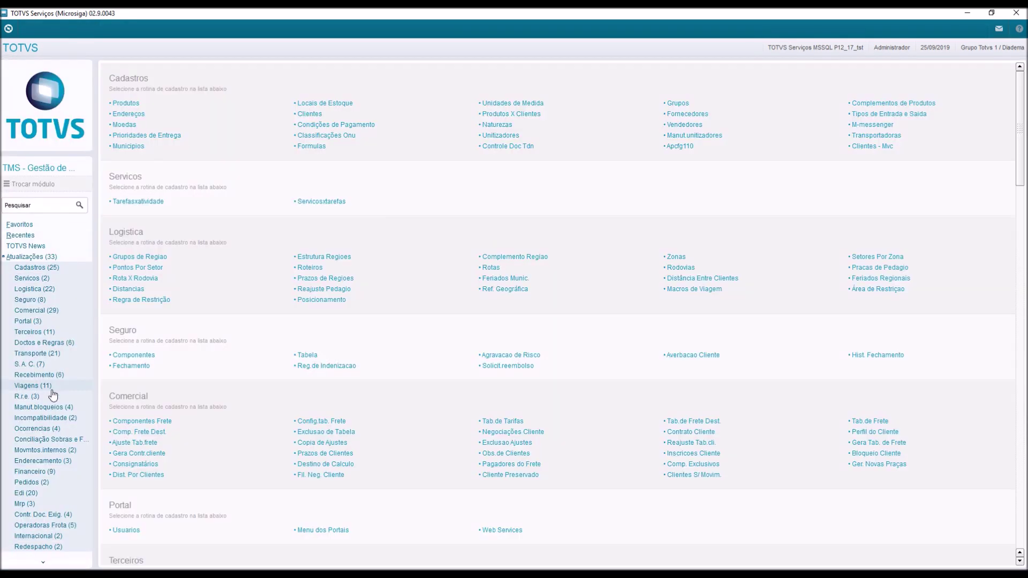
{"action": "left_click", "coordinate": [54, 365]}
{"action": "left_click", "coordinate": [53, 377]}
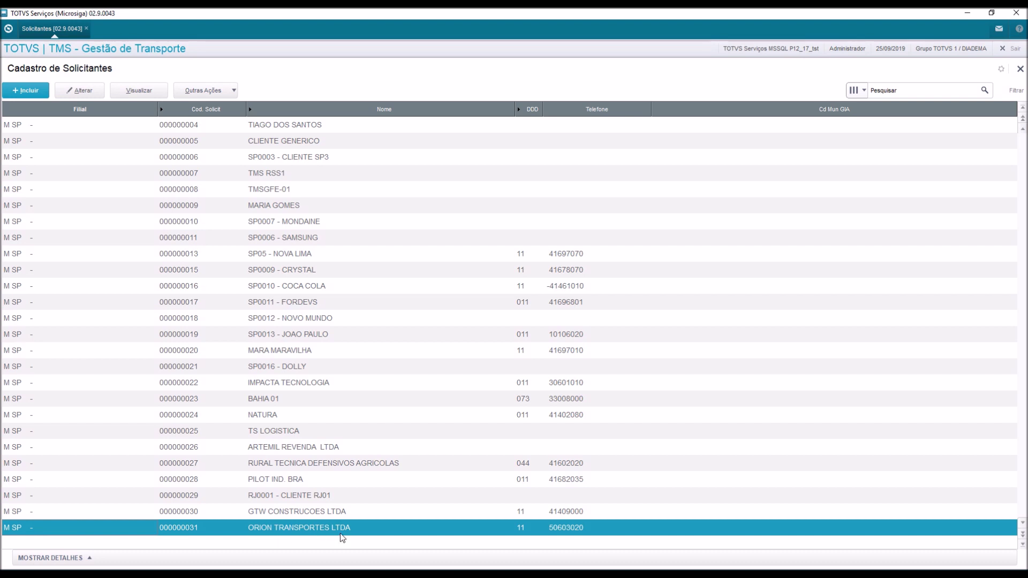
{"action": "left_click", "coordinate": [136, 94]}
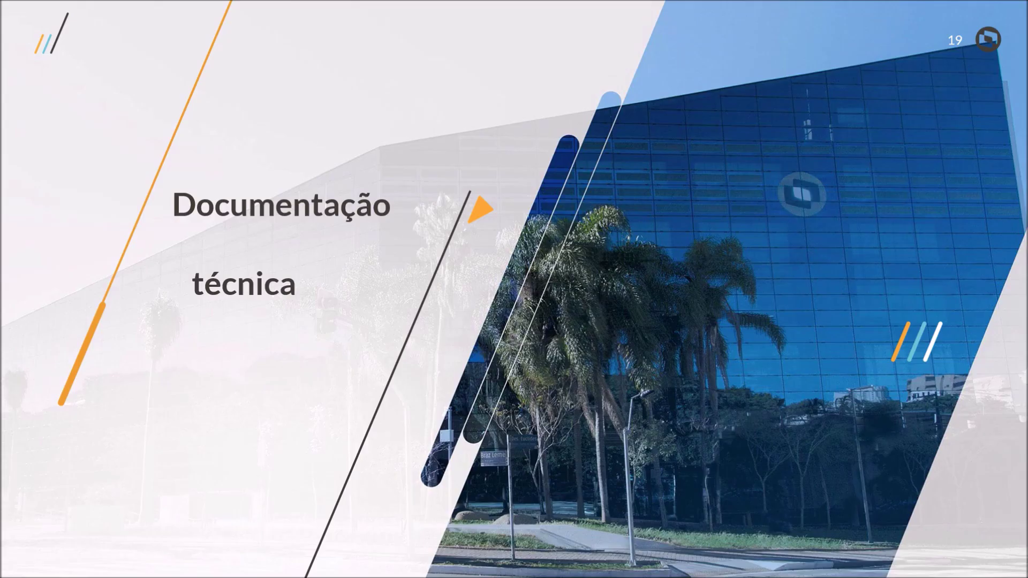
Advance past the technical documentation slide to the closing OBRIGADO slide.
{"action": "left_click", "coordinate": [589, 347]}
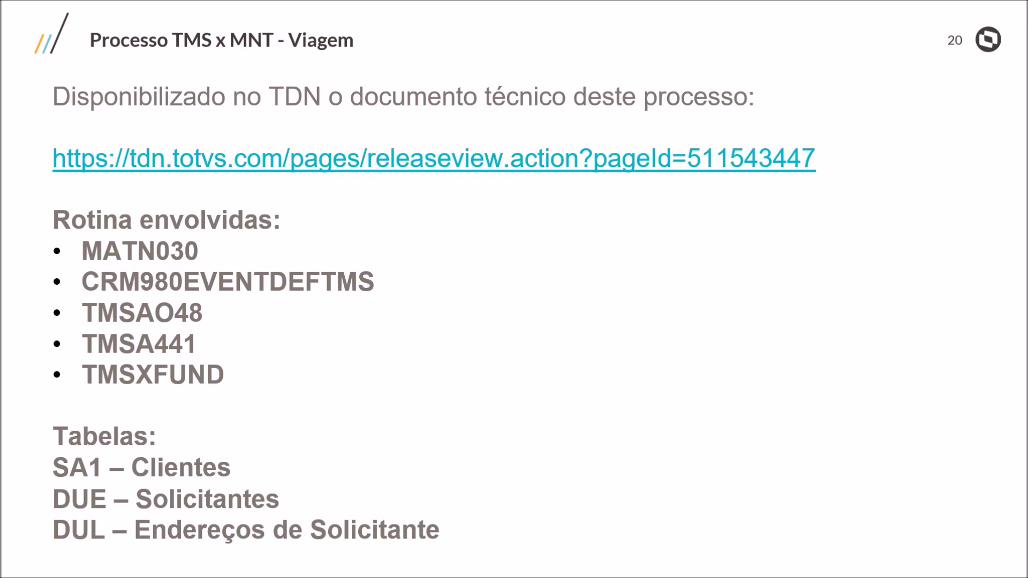
{"action": "key", "text": "Right"}
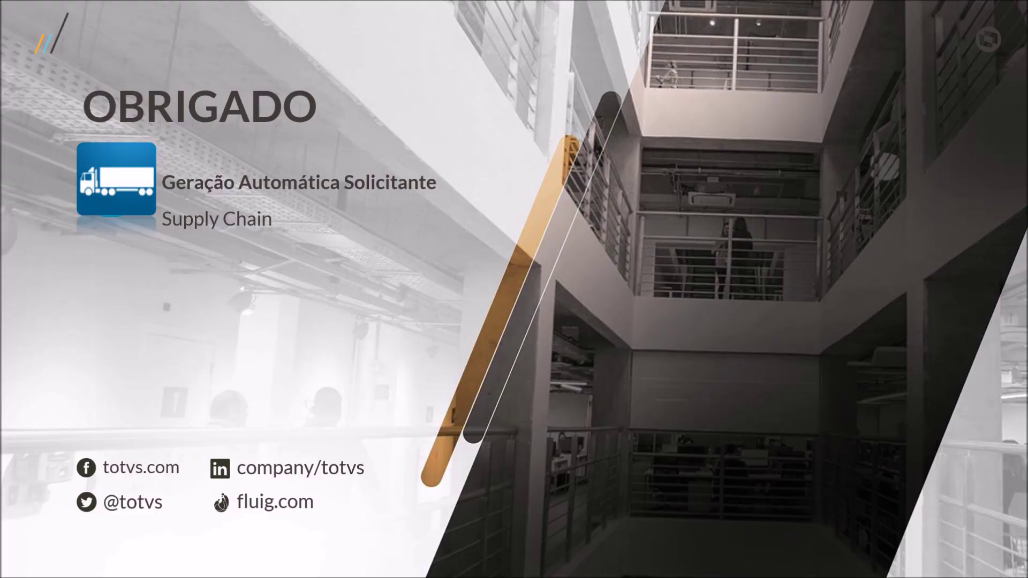